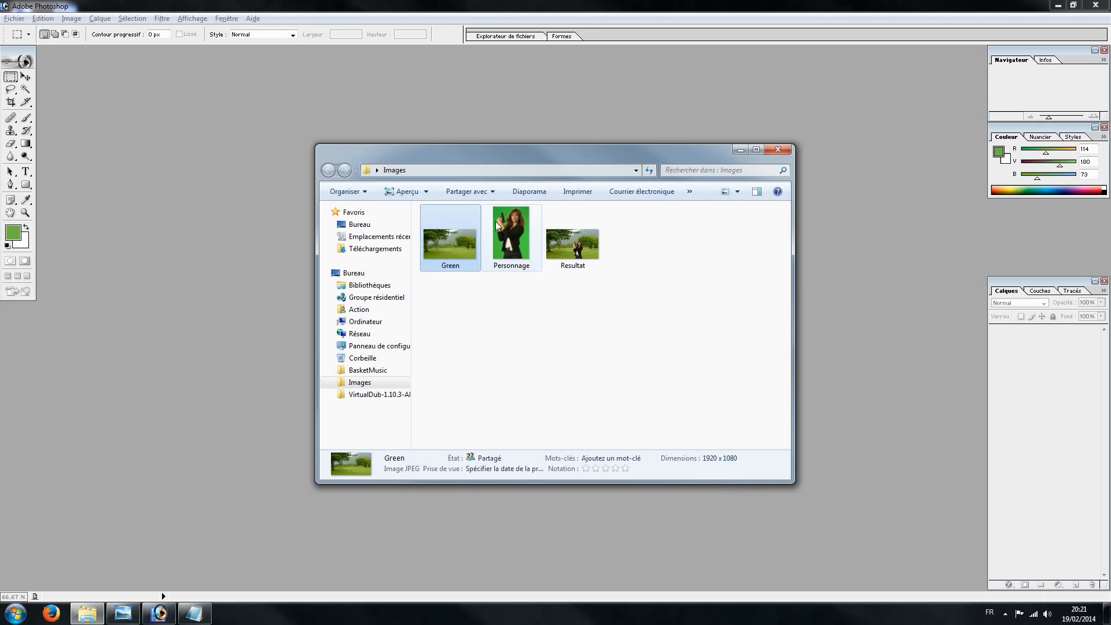
Step: View the Green, Personnage and Resultat images in the photo viewer to compare the sources with the finished composite
{"action": "double_click", "coordinate": [457, 252]}
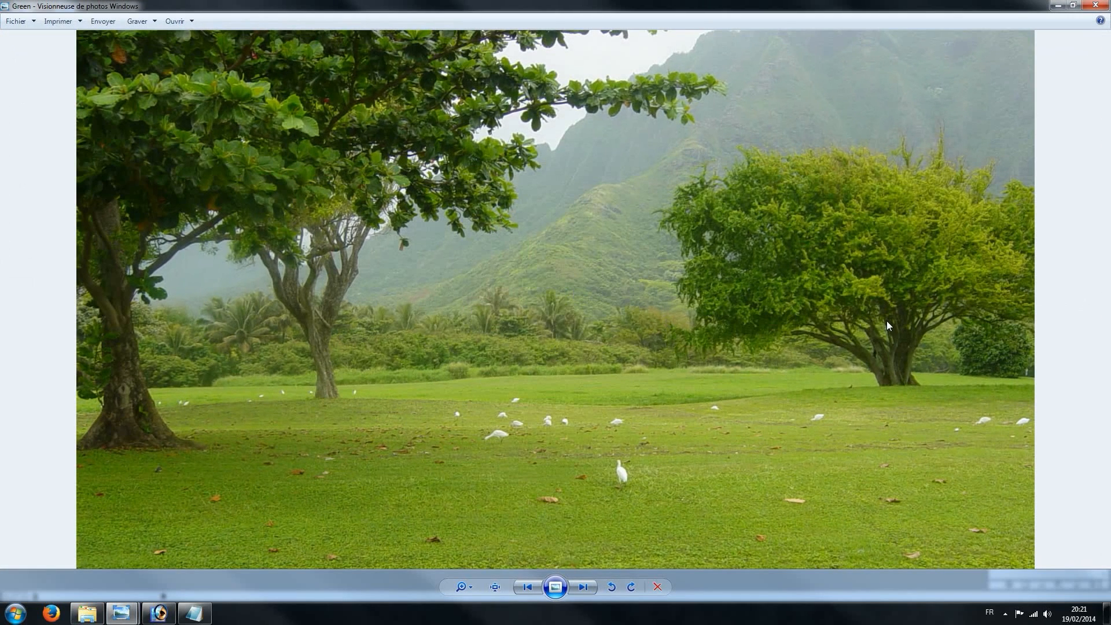
{"action": "key", "text": "Right"}
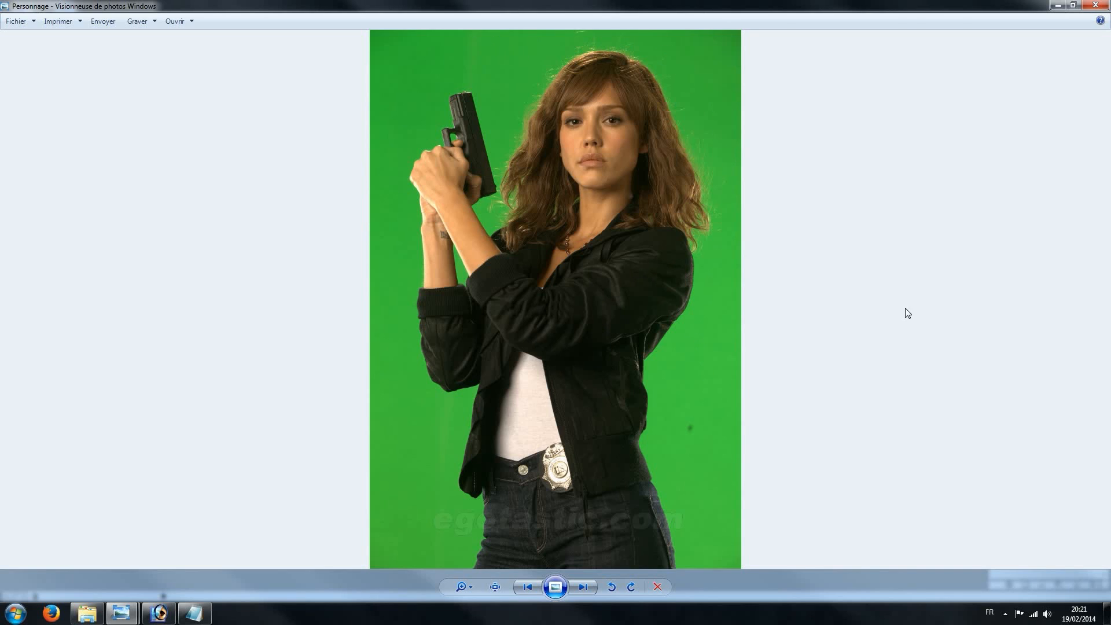
{"action": "key", "text": "Right"}
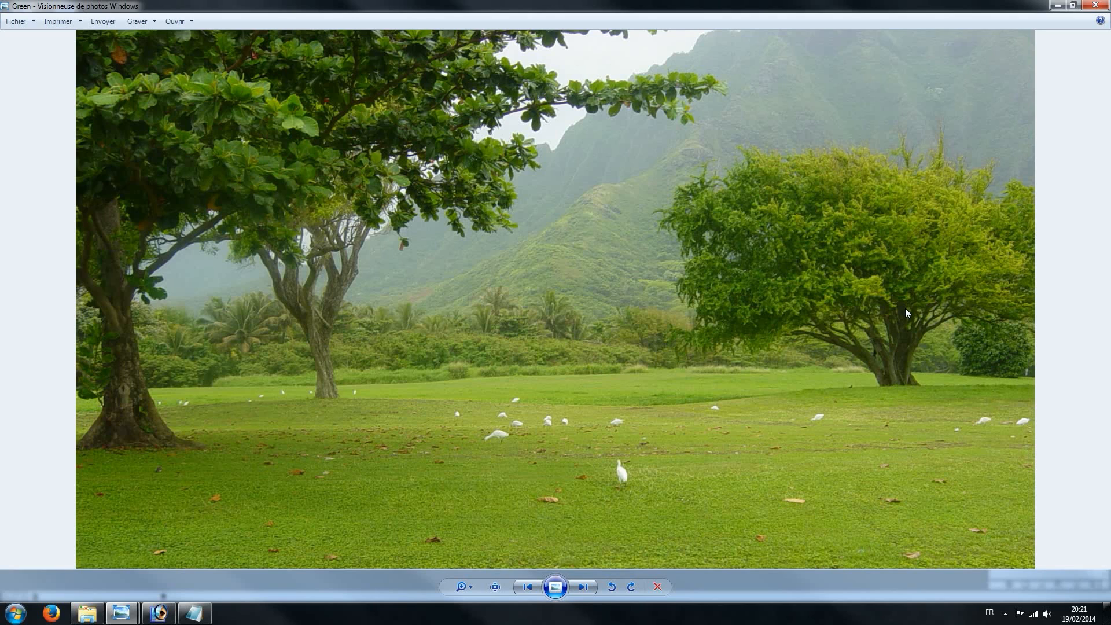
{"action": "key", "text": "Left"}
{"action": "key", "text": "Left"}
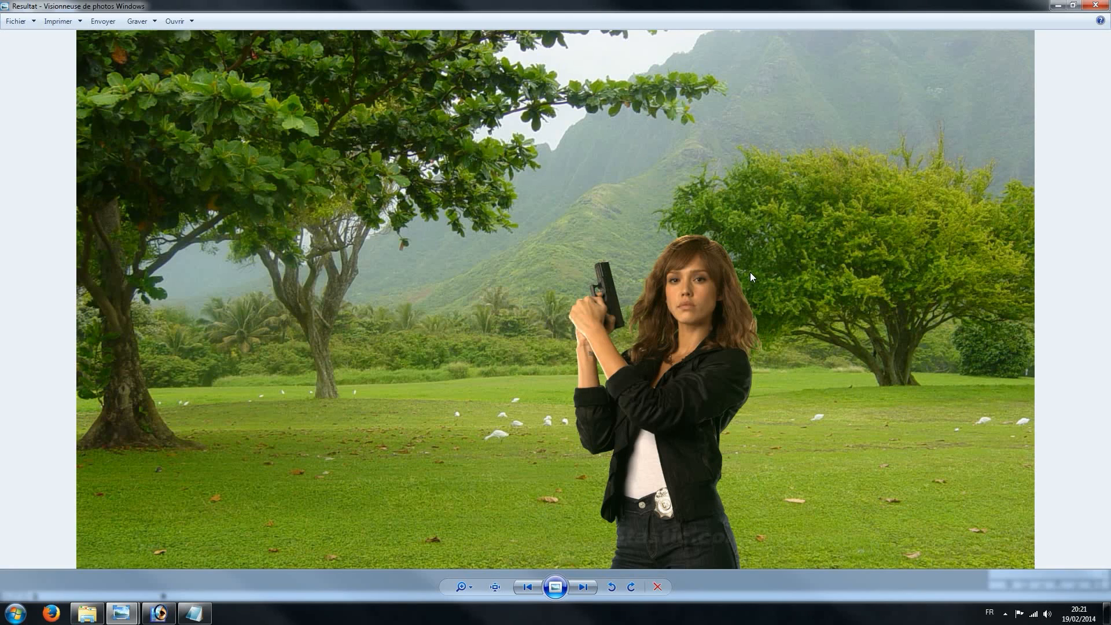
{"action": "left_click", "coordinate": [1095, 6]}
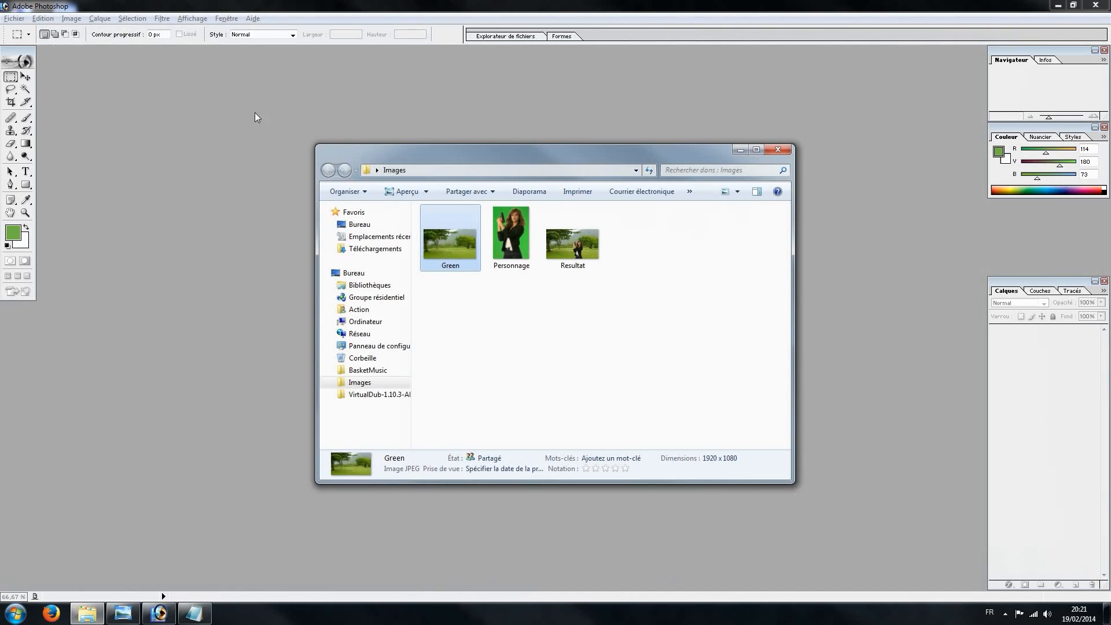
Step: Open the Green image from the Images folder in Photoshop and place its window clear of the tools
{"action": "left_click", "coordinate": [521, 239]}
{"action": "left_click", "coordinate": [439, 239]}
{"action": "left_click", "coordinate": [516, 243]}
{"action": "left_click", "coordinate": [462, 245]}
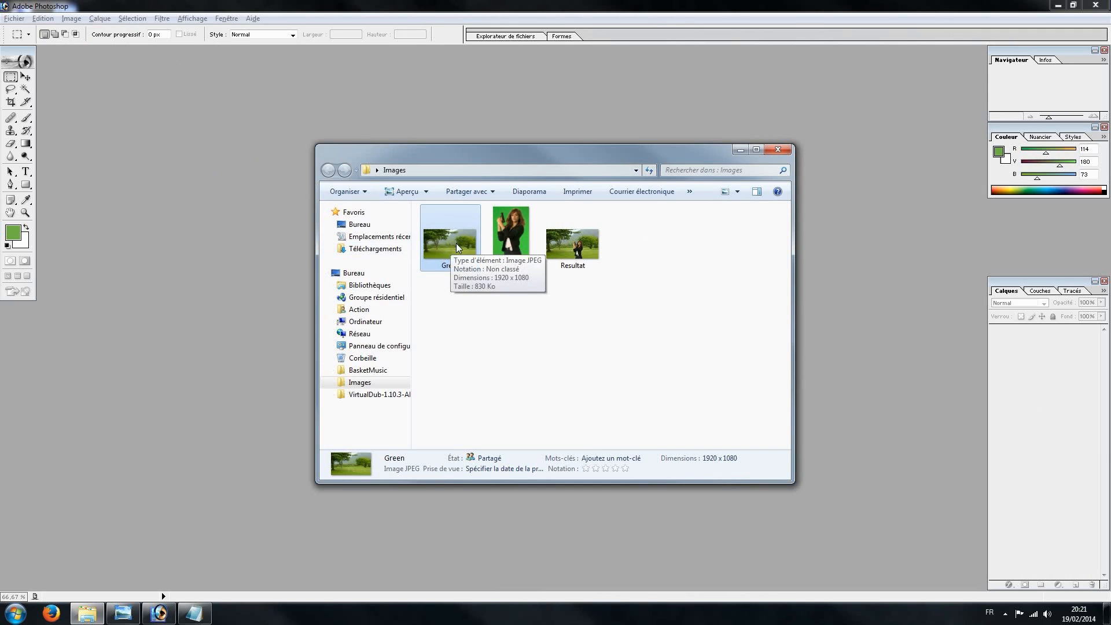
{"action": "left_click", "coordinate": [146, 169]}
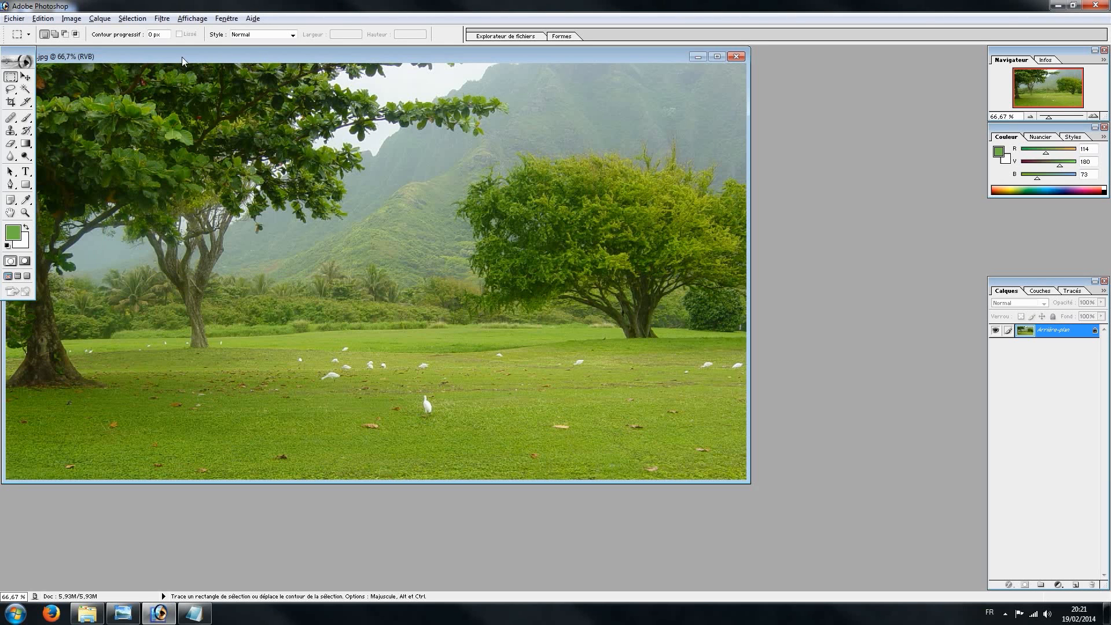
{"action": "left_click_drag", "start_coordinate": [182, 57], "coordinate": [239, 73]}
Step: Open the Personnage image from the Images folder in Photoshop and place its window over the landscape
{"action": "left_click", "coordinate": [87, 613]}
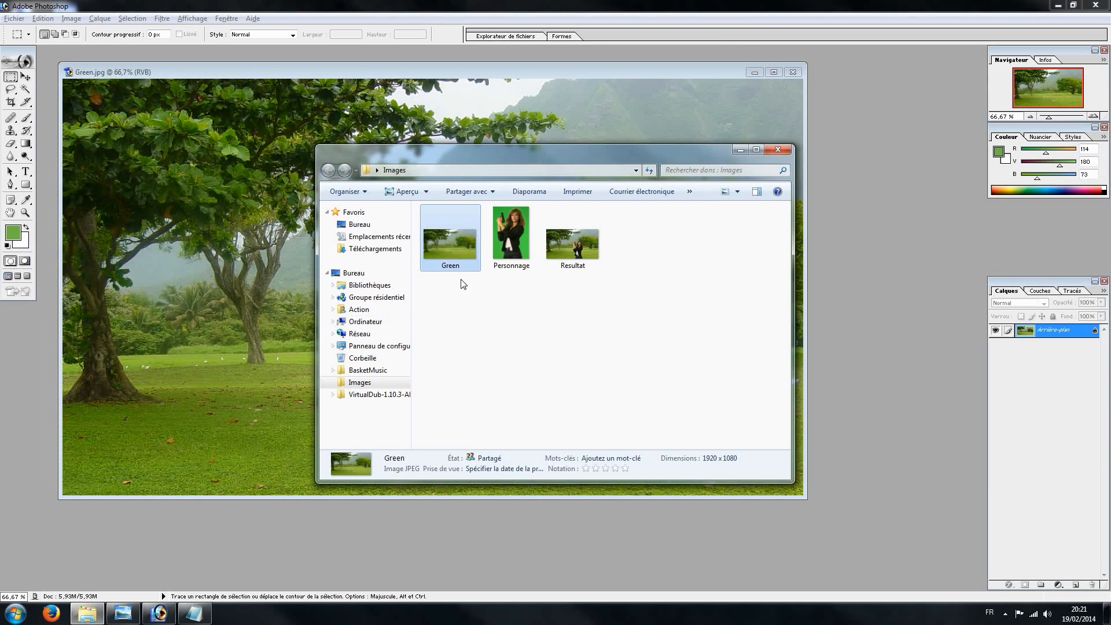
{"action": "left_click_drag", "start_coordinate": [511, 232], "coordinate": [233, 260]}
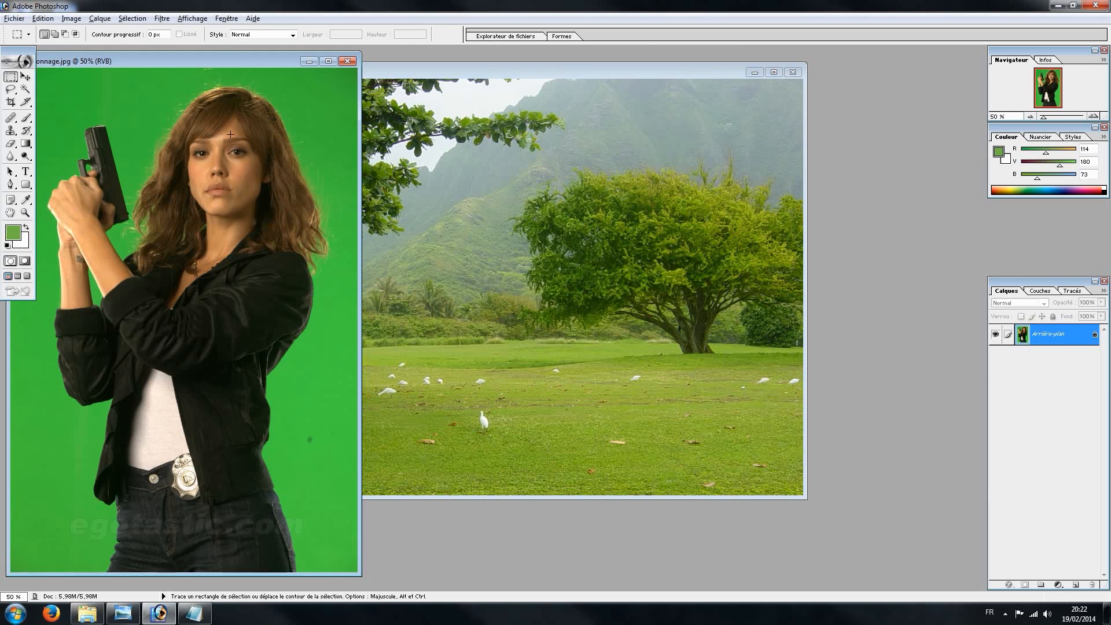
{"action": "left_click_drag", "start_coordinate": [230, 61], "coordinate": [533, 64]}
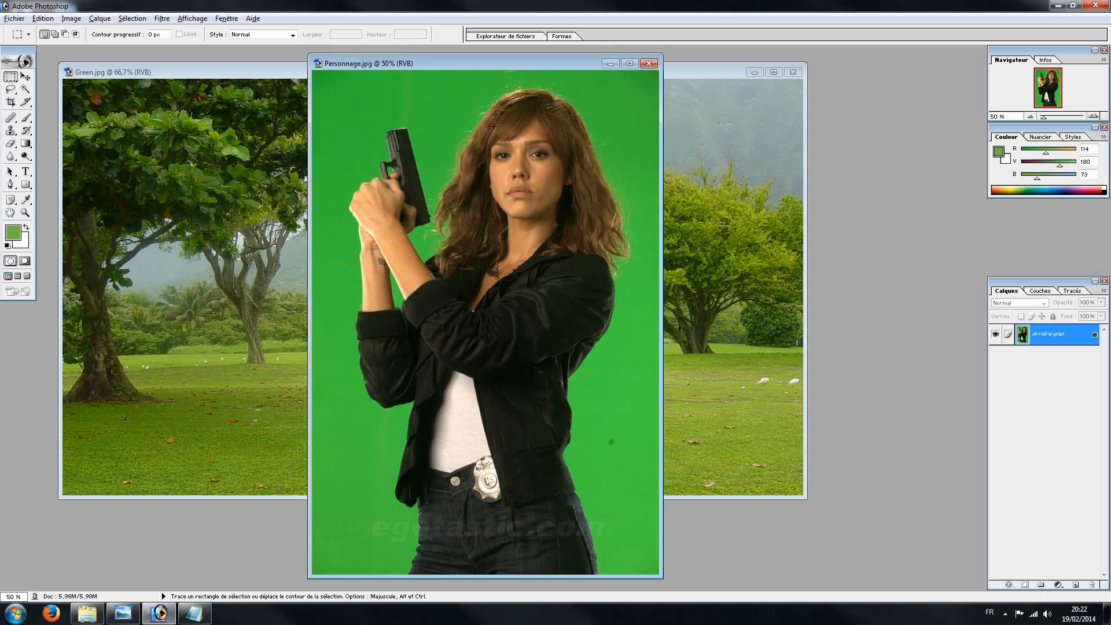
{"action": "mouse_move", "coordinate": [443, 62]}
{"action": "left_mouse_down"}
{"action": "mouse_move", "coordinate": [459, 61]}
{"action": "mouse_move", "coordinate": [435, 64]}
{"action": "left_mouse_up"}
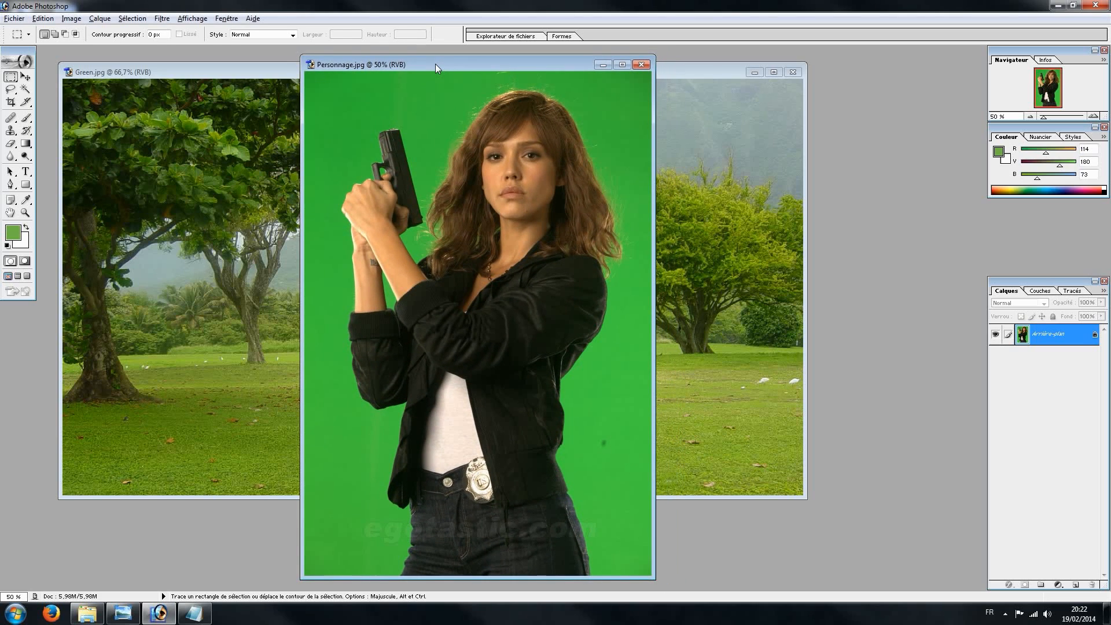
Step: Select and copy the entire Personnage.jpg image and close its document
{"action": "left_click", "coordinate": [133, 19]}
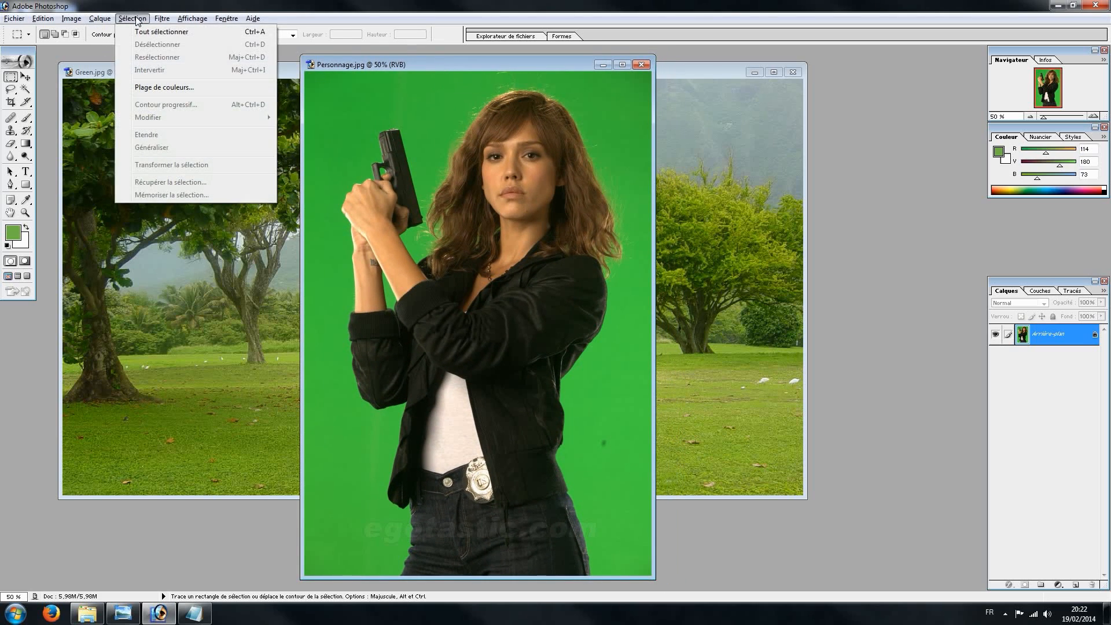
{"action": "left_click", "coordinate": [148, 32]}
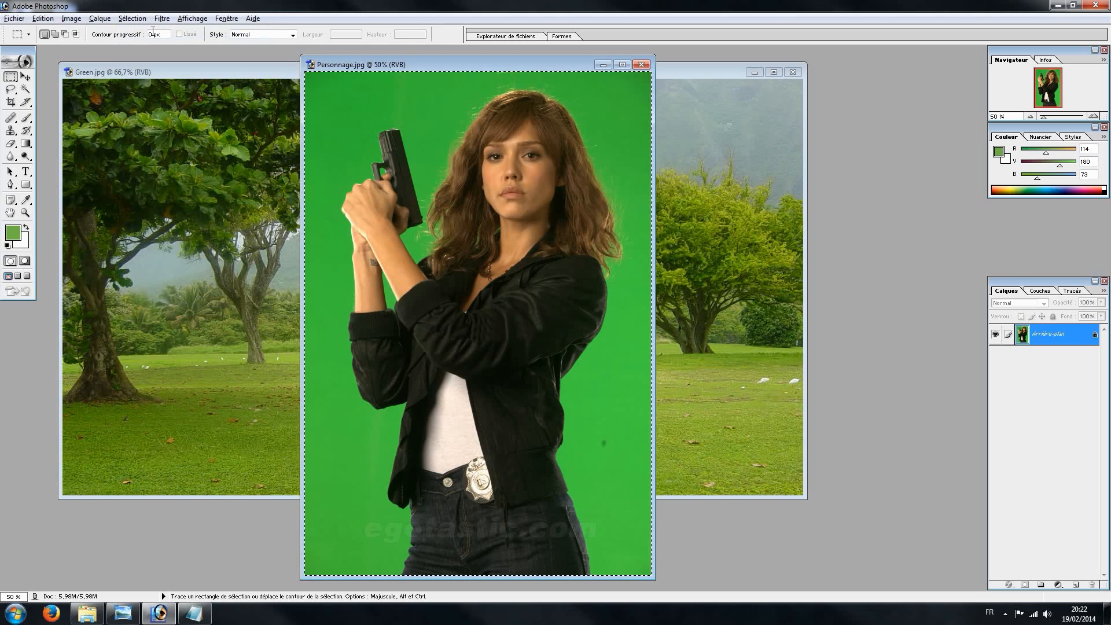
{"action": "left_click", "coordinate": [49, 20]}
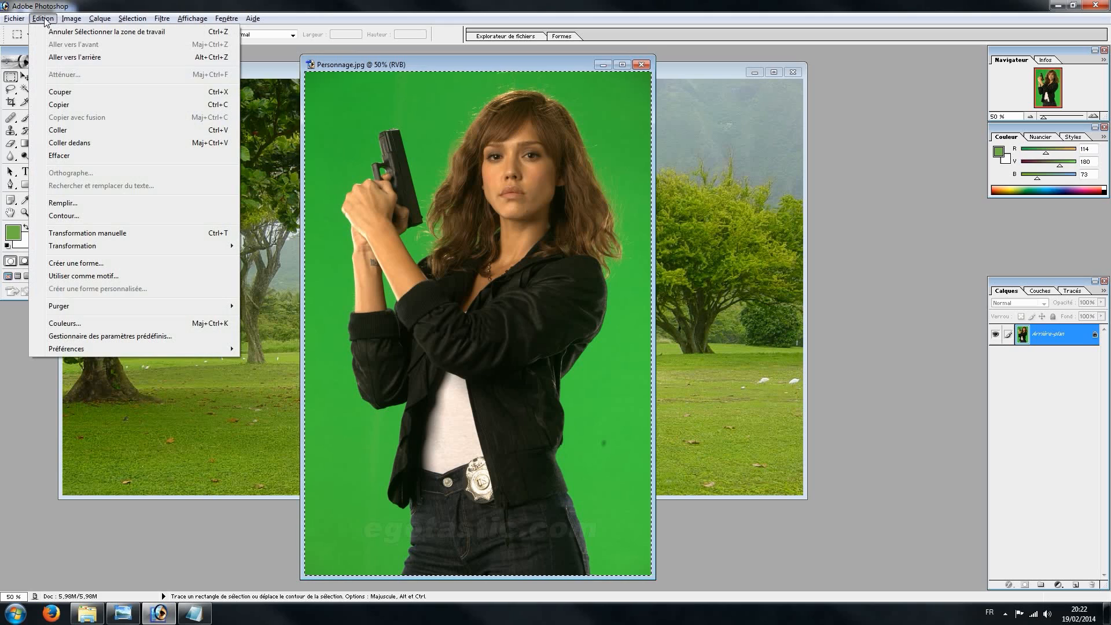
{"action": "left_click", "coordinate": [67, 104]}
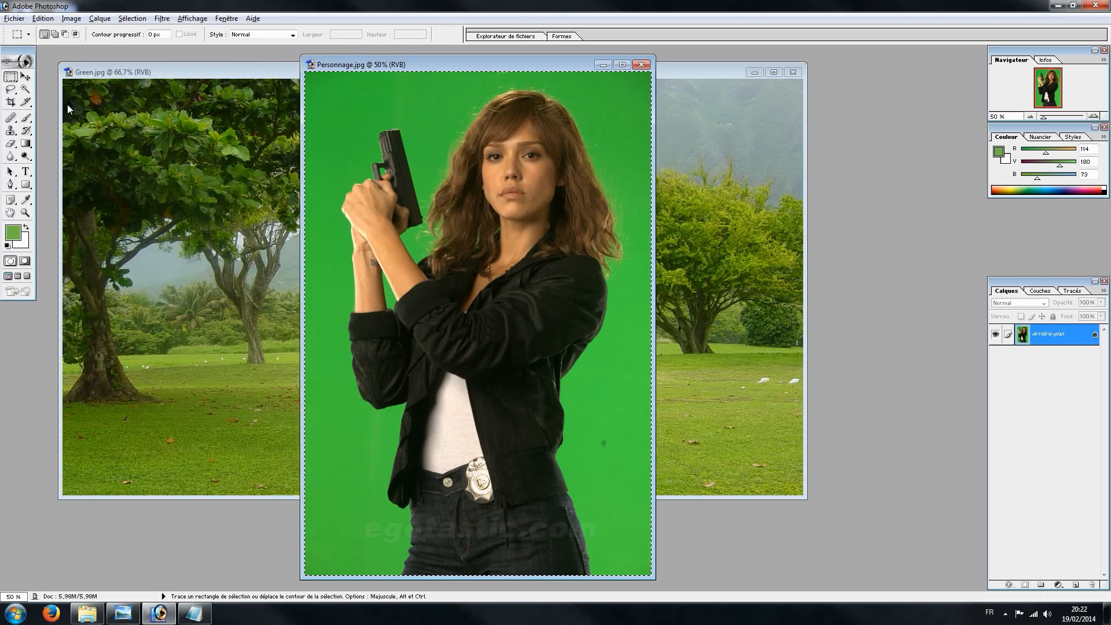
{"action": "left_click", "coordinate": [641, 64]}
Step: Paste the copied character image into Green.jpg as a new layer
{"action": "left_click_drag", "start_coordinate": [448, 67], "coordinate": [465, 60]}
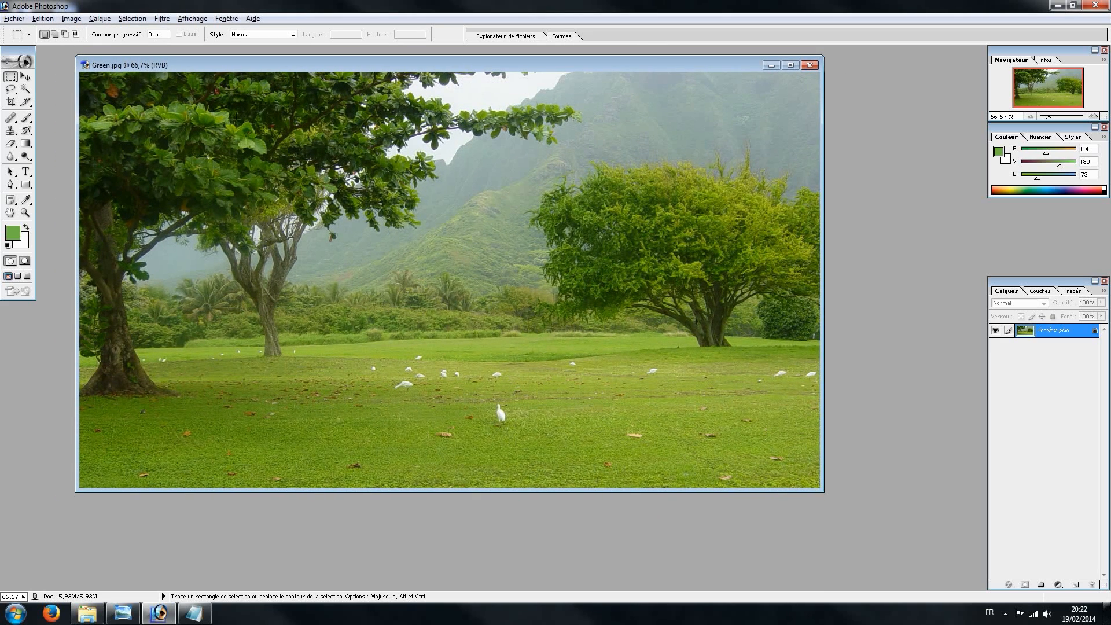
{"action": "left_click", "coordinate": [43, 19]}
{"action": "left_click", "coordinate": [138, 132]}
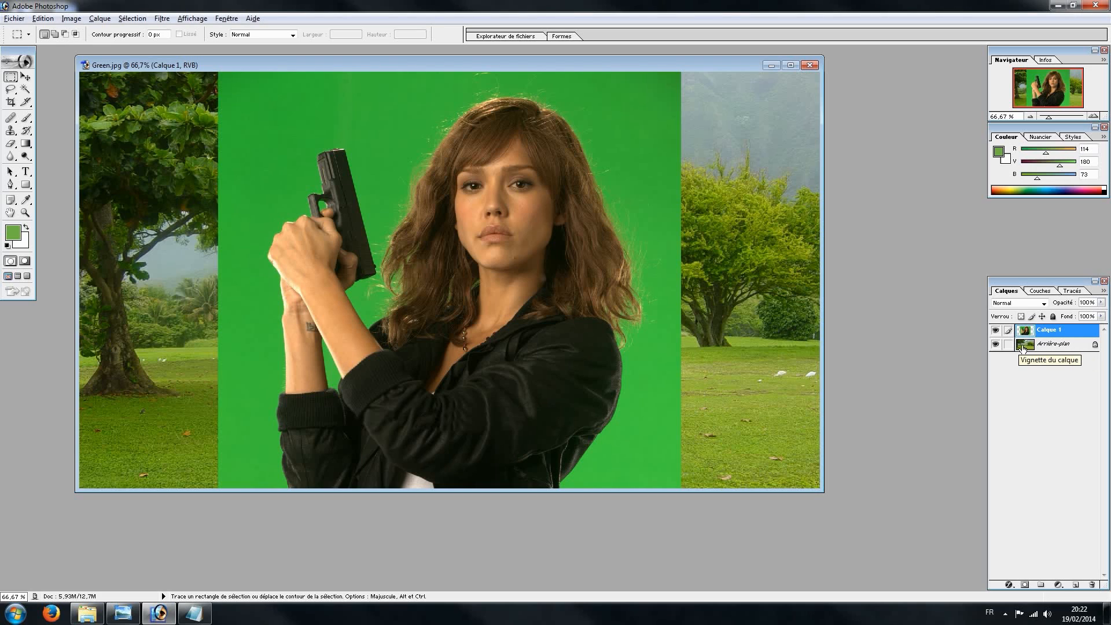
Step: Toggle the visibility of the background and the pasted layer off and on to check what each contains
{"action": "left_click", "coordinate": [996, 345]}
{"action": "left_click", "coordinate": [996, 345]}
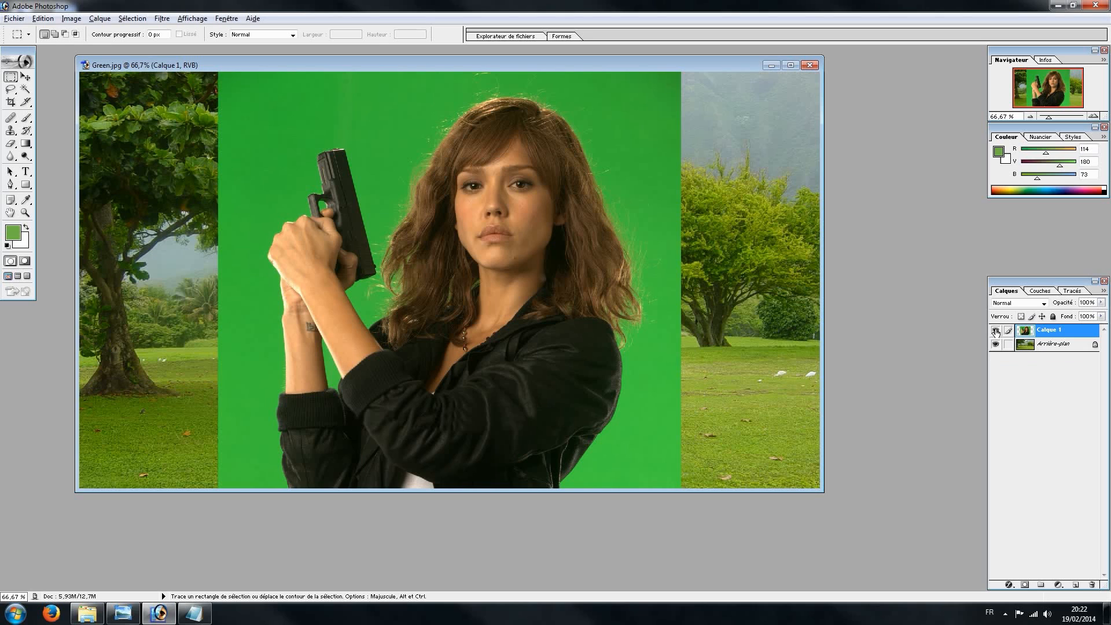
{"action": "left_click", "coordinate": [996, 331]}
{"action": "left_click", "coordinate": [995, 331]}
Step: Shift the pasted character layer slightly down and scale it proportionally to 40% from its top-left corner with Free Transform
{"action": "left_click", "coordinate": [24, 77]}
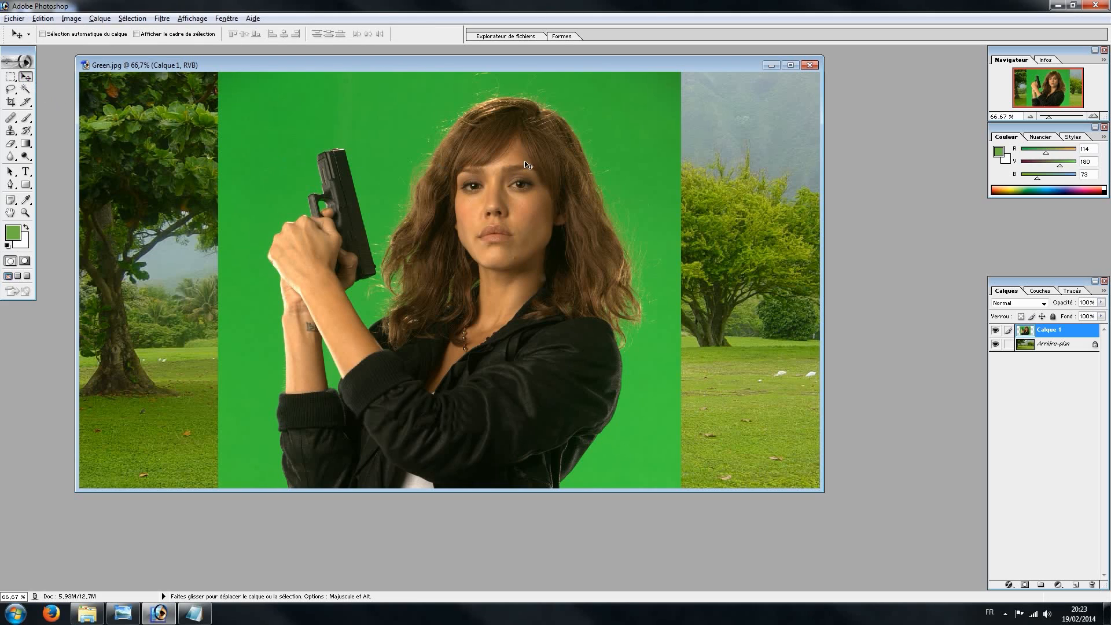
{"action": "left_click_drag", "start_coordinate": [528, 165], "coordinate": [452, 189]}
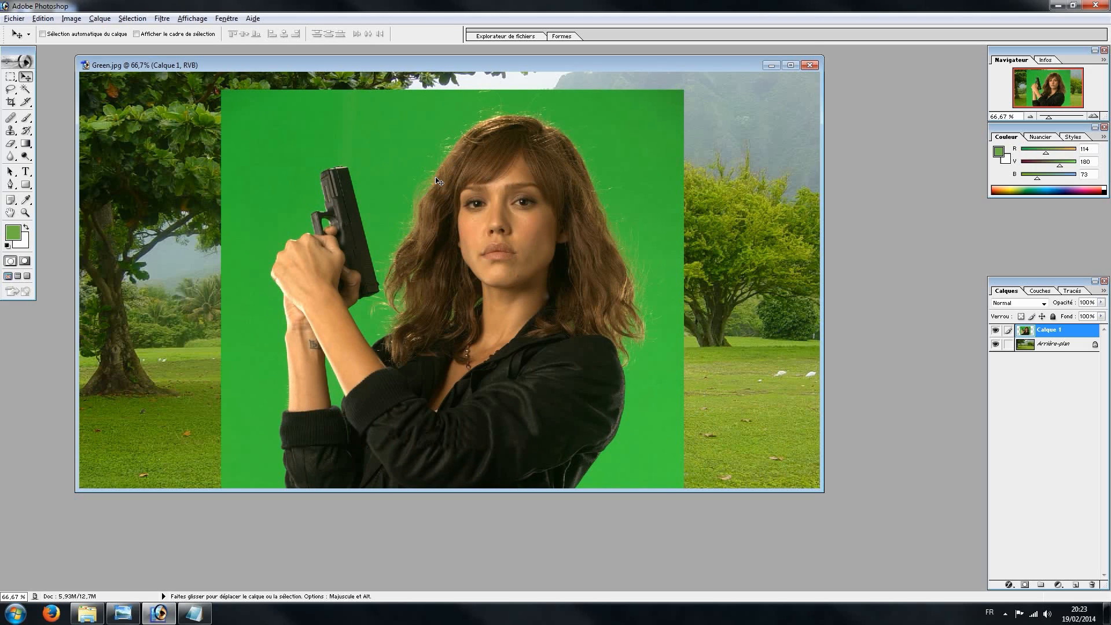
{"action": "left_click", "coordinate": [42, 19]}
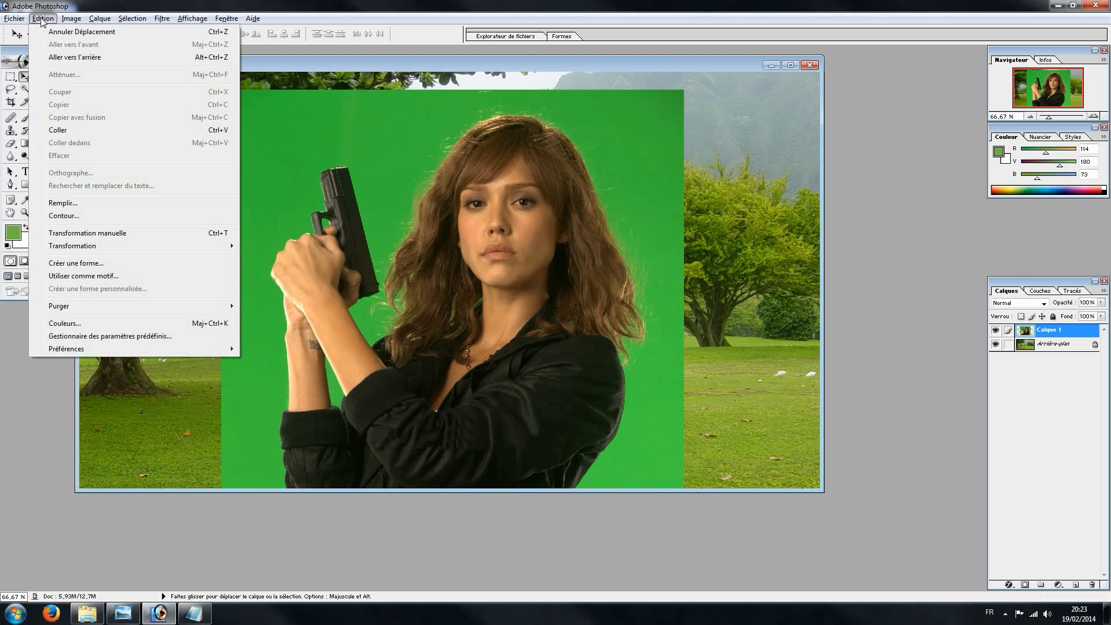
{"action": "left_click", "coordinate": [100, 233]}
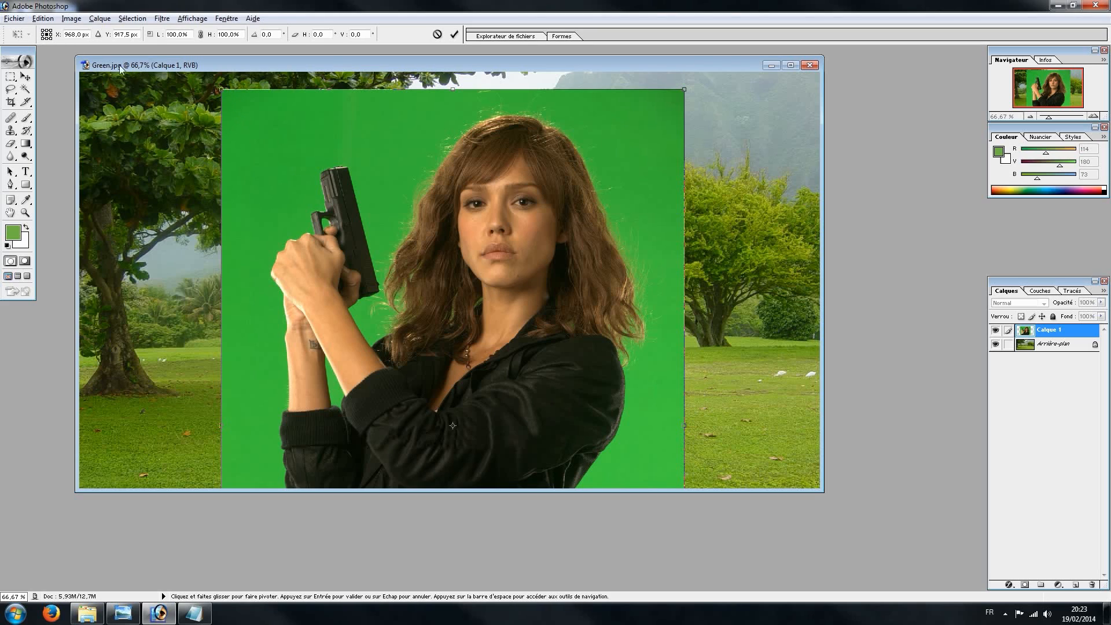
{"action": "left_click", "coordinate": [43, 32]}
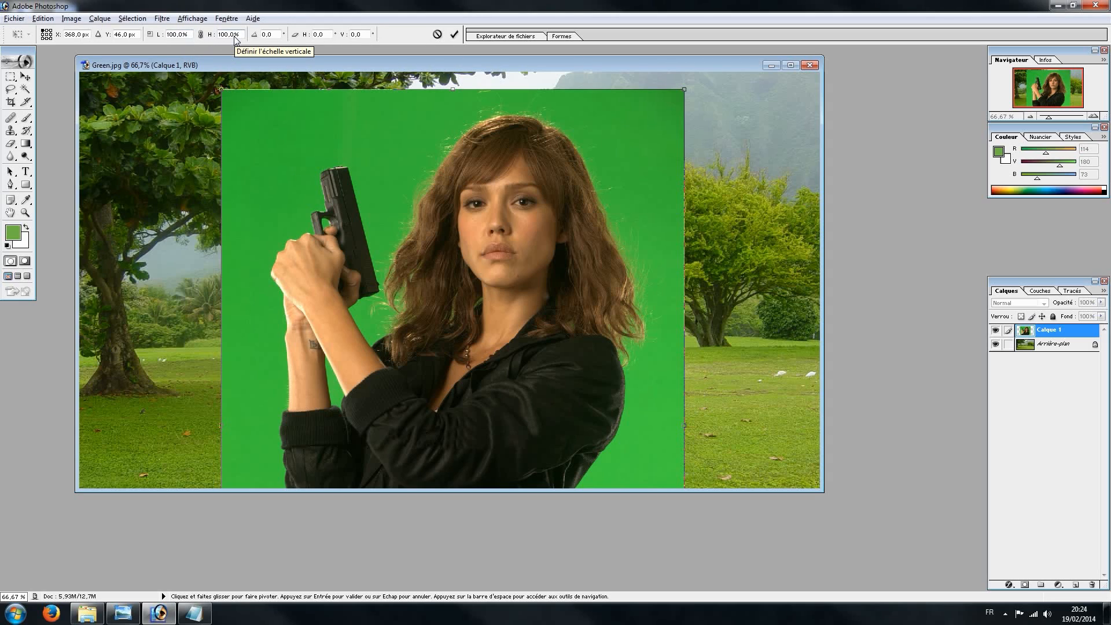
{"action": "left_click", "coordinate": [200, 35]}
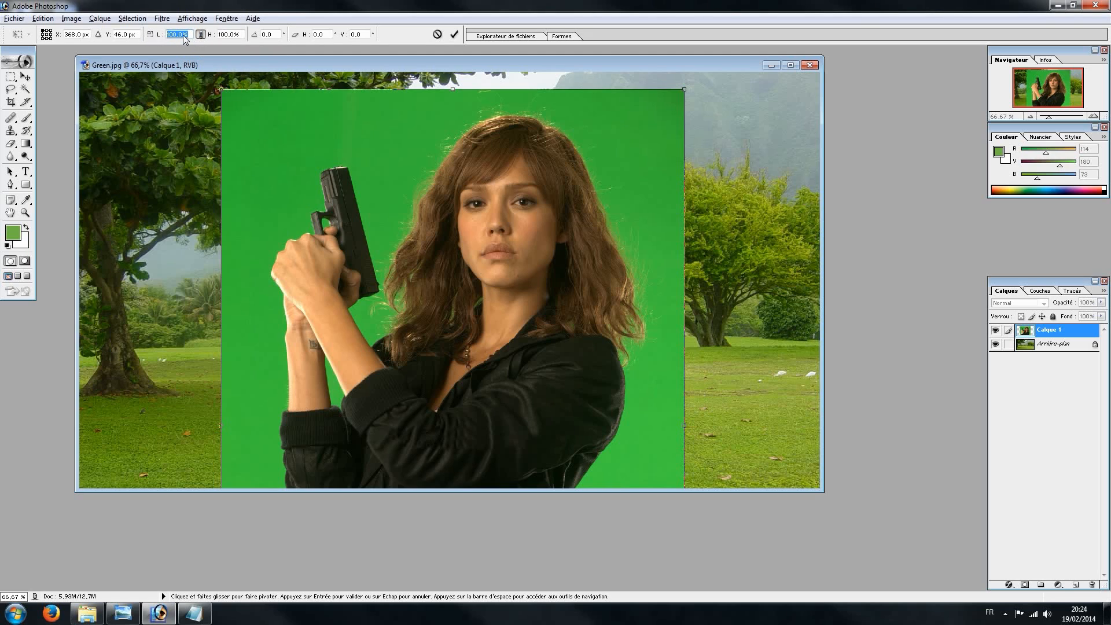
{"action": "type", "text": "50"}
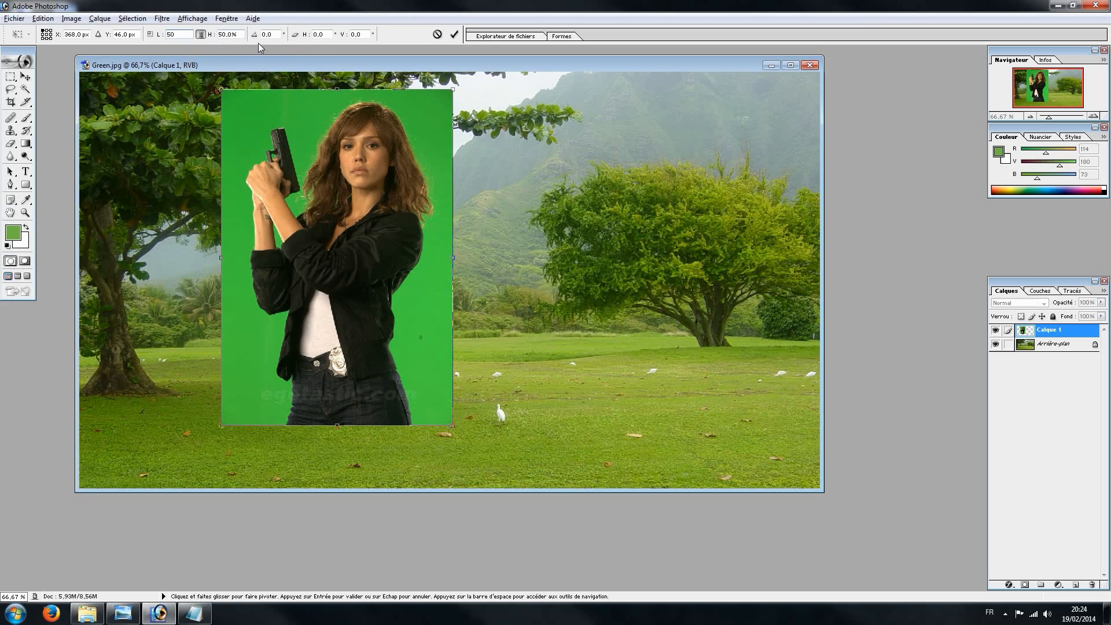
{"action": "key", "text": "Down"}
{"action": "key", "text": "Down"}
{"action": "key", "text": "Down"}
{"action": "key", "text": "Down"}
{"action": "key", "text": "Down"}
{"action": "key", "text": "Down"}
{"action": "key", "text": "Down"}
{"action": "key", "text": "Down"}
{"action": "key", "text": "Down"}
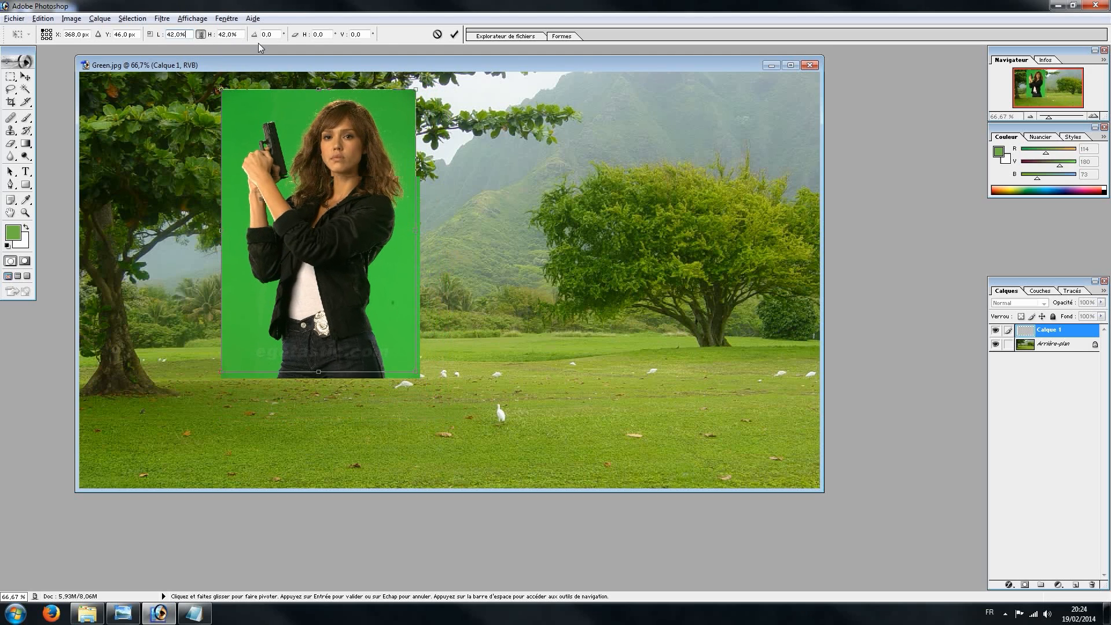
{"action": "key", "text": "Down"}
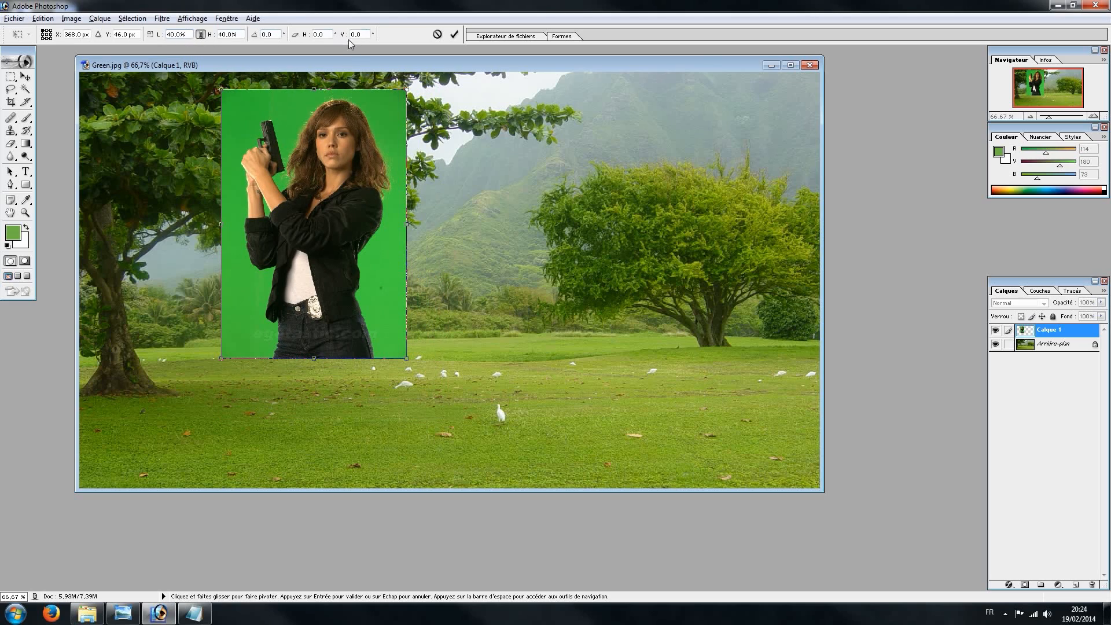
{"action": "left_click", "coordinate": [456, 34]}
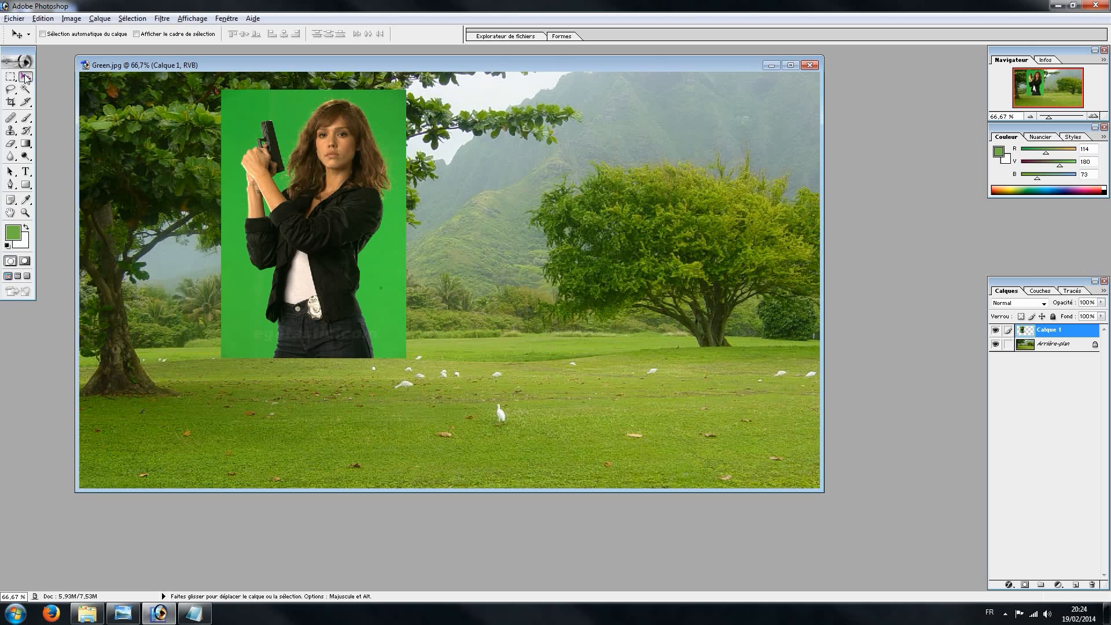
Step: Move the scaled character layer to the bottom edge of the landscape, near its middle, and maximize the document window
{"action": "left_click_drag", "start_coordinate": [301, 145], "coordinate": [419, 274]}
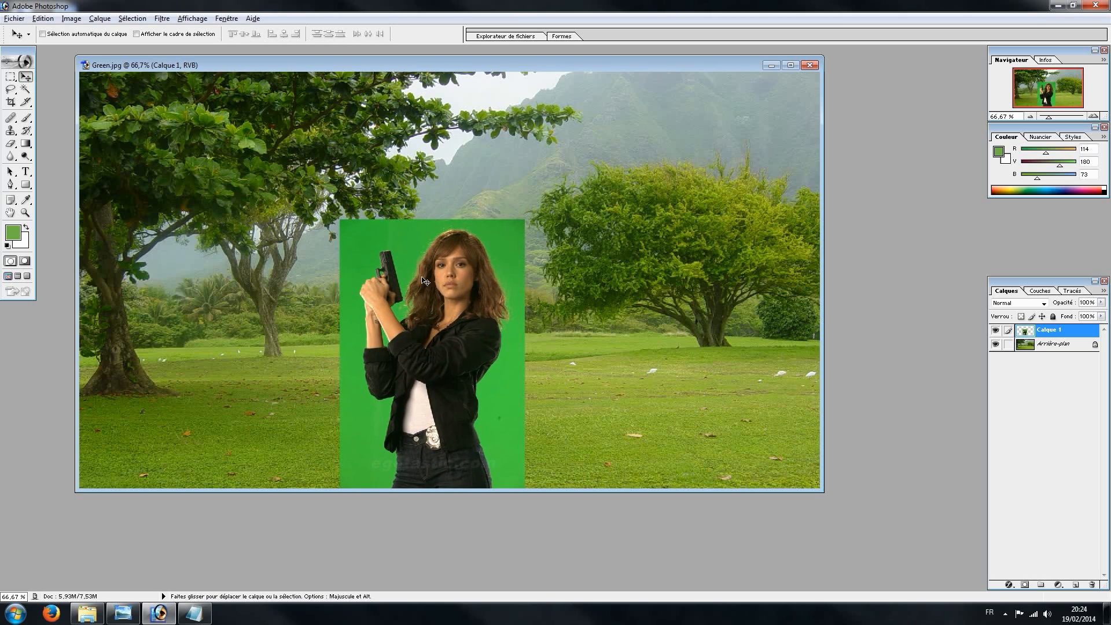
{"action": "double_click", "coordinate": [442, 65]}
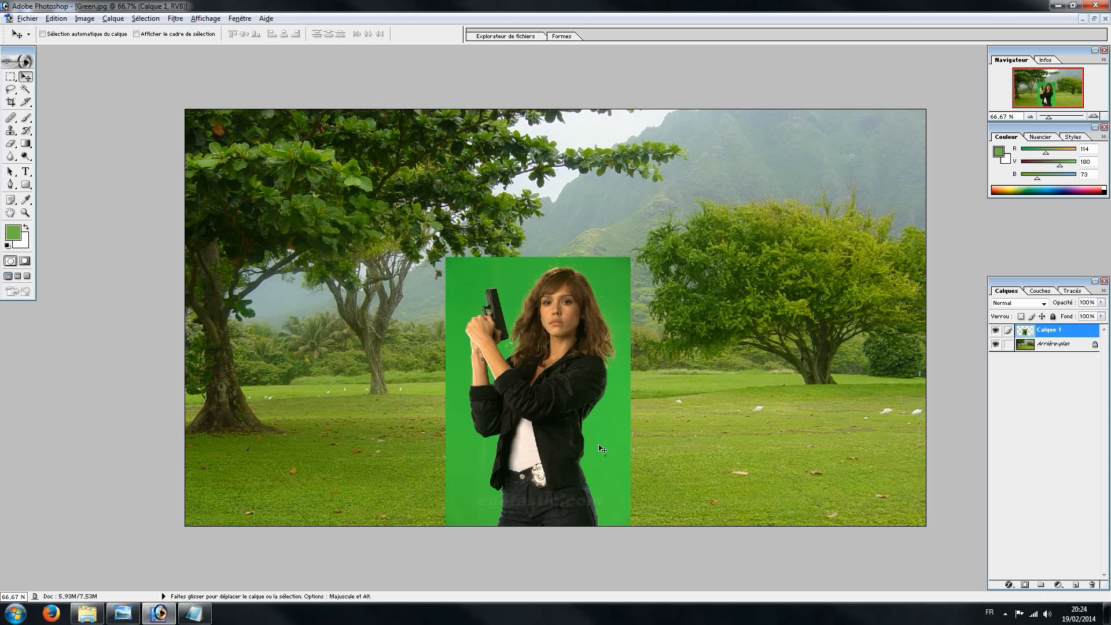
Step: Open a Color Range selection for the character layer with the selection inverted and the preview set to Cache noir
{"action": "left_click", "coordinate": [25, 214]}
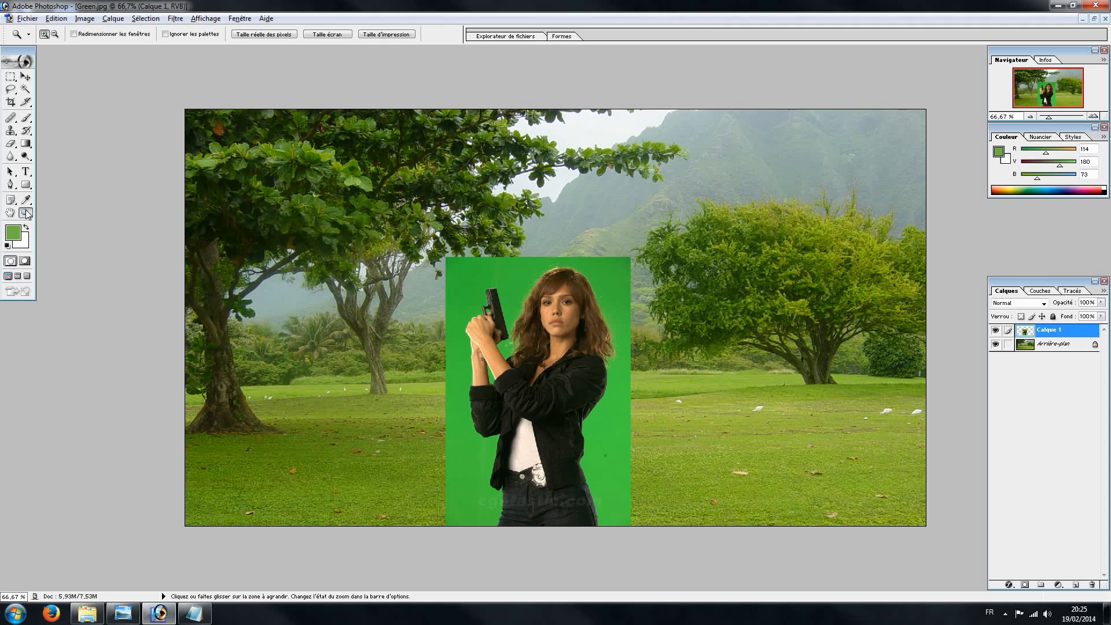
{"action": "left_click_drag", "start_coordinate": [425, 247], "coordinate": [651, 533]}
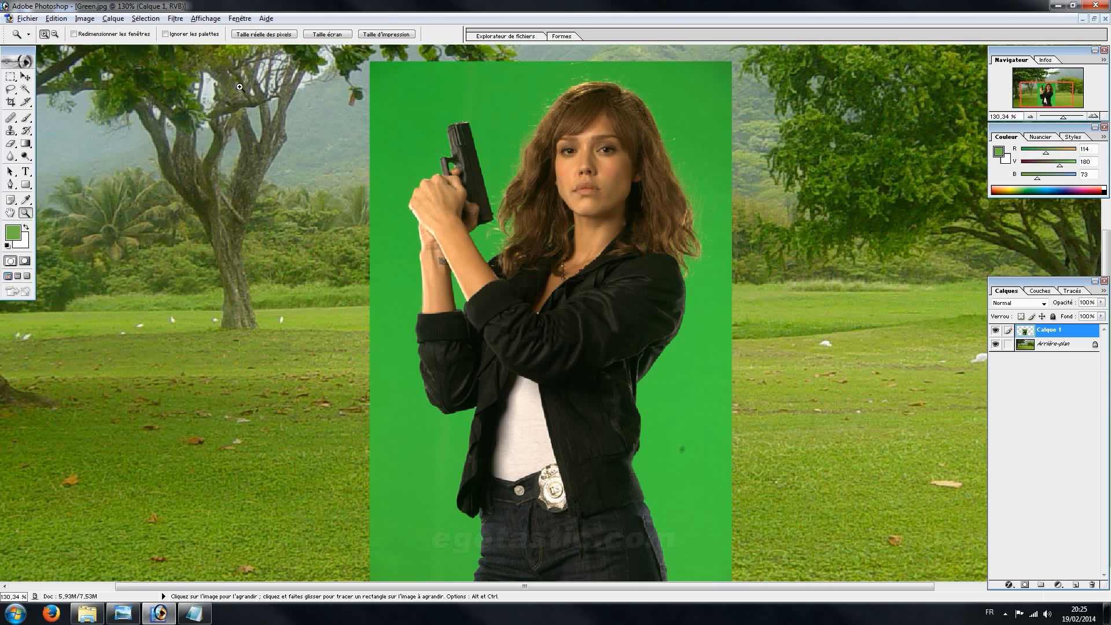
{"action": "left_click", "coordinate": [146, 20]}
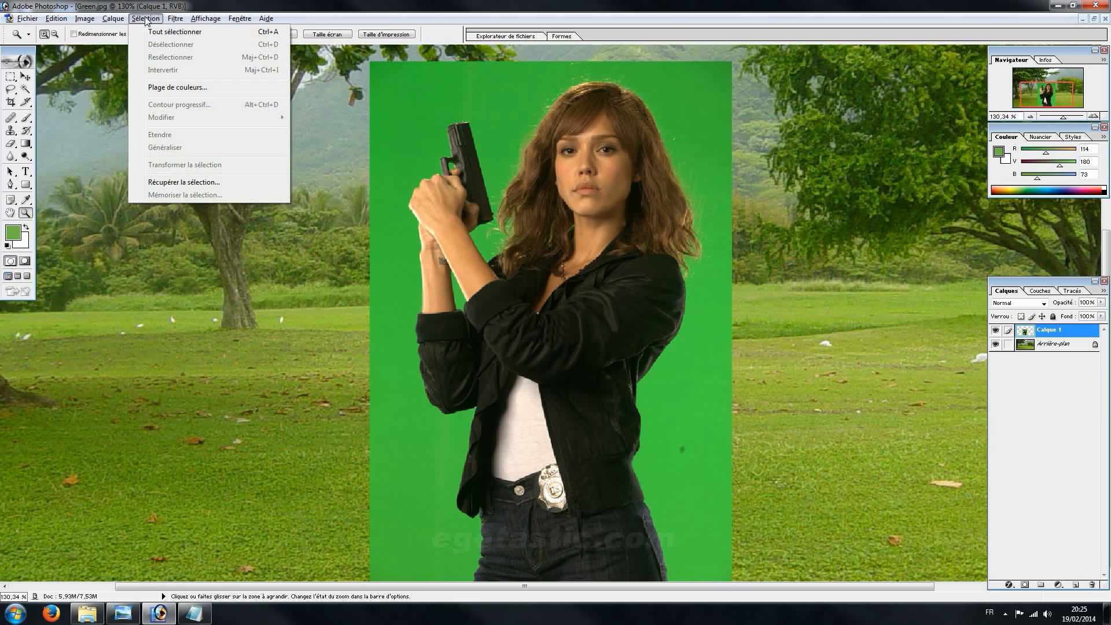
{"action": "left_click", "coordinate": [171, 89]}
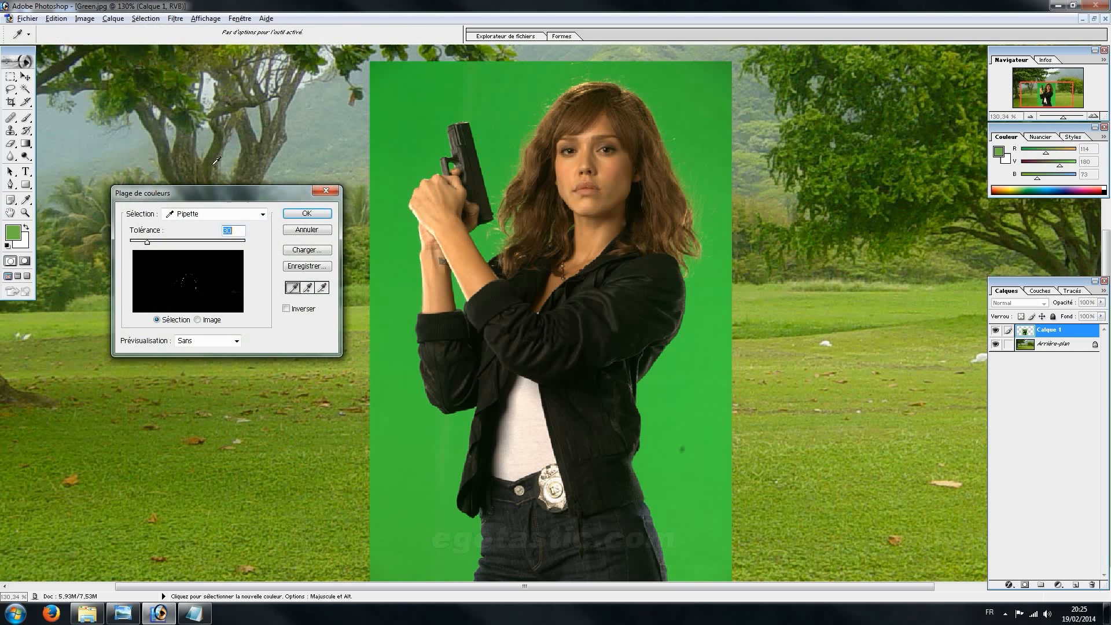
{"action": "left_click_drag", "start_coordinate": [233, 190], "coordinate": [227, 108]}
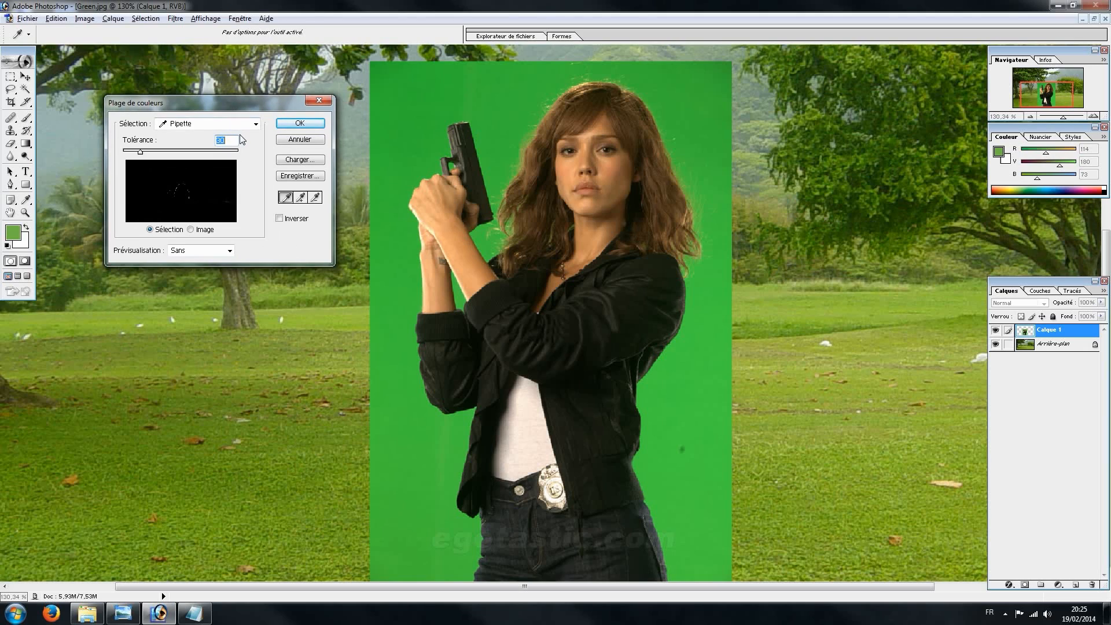
{"action": "left_click", "coordinate": [279, 217]}
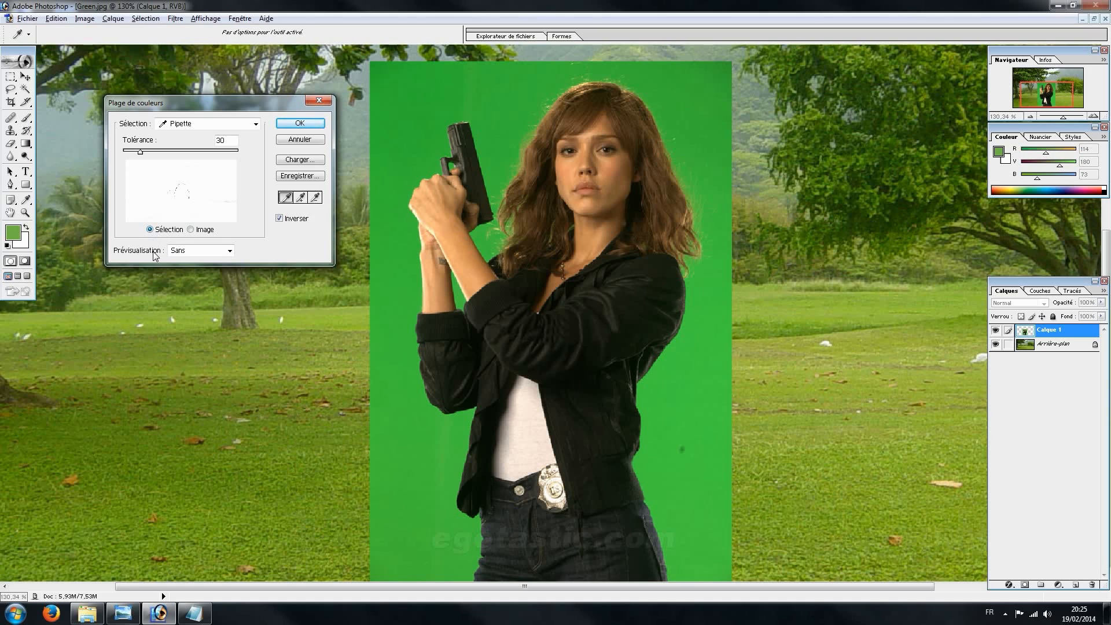
{"action": "left_click", "coordinate": [222, 251]}
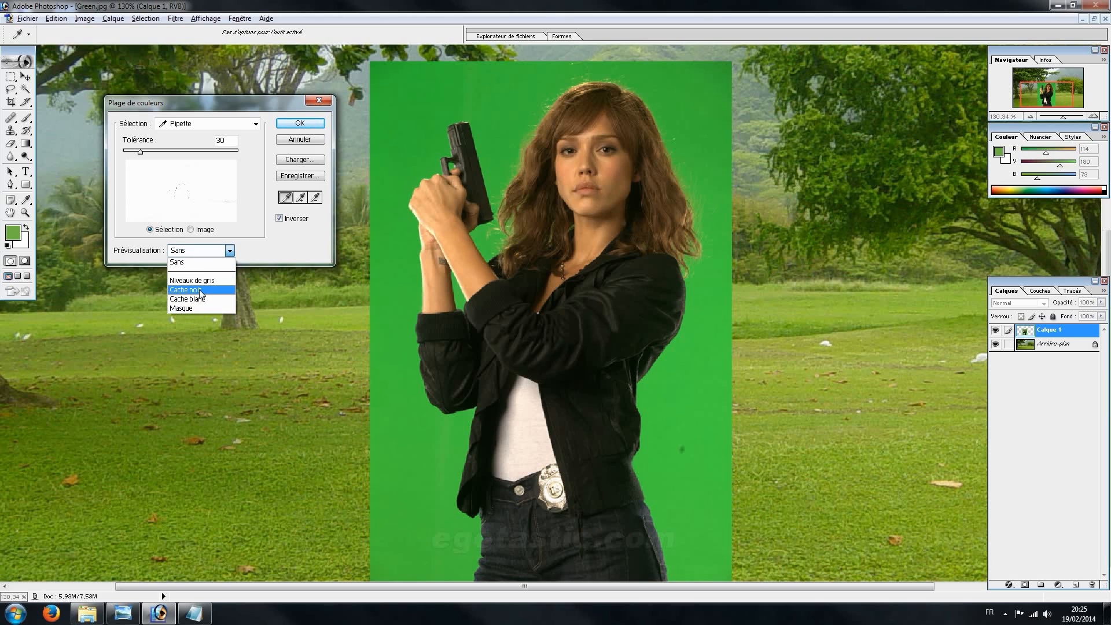
{"action": "left_click", "coordinate": [200, 293]}
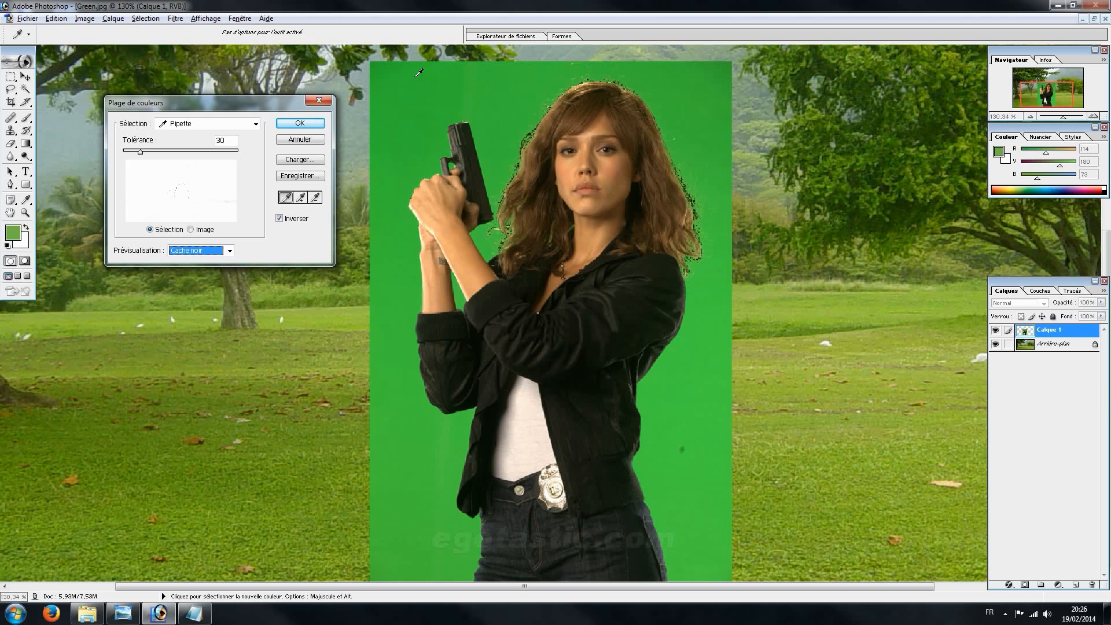
Step: Try sampling different backdrop greens and the white top, and test a tolerance of 200 before returning it to 30
{"action": "left_click", "coordinate": [384, 68]}
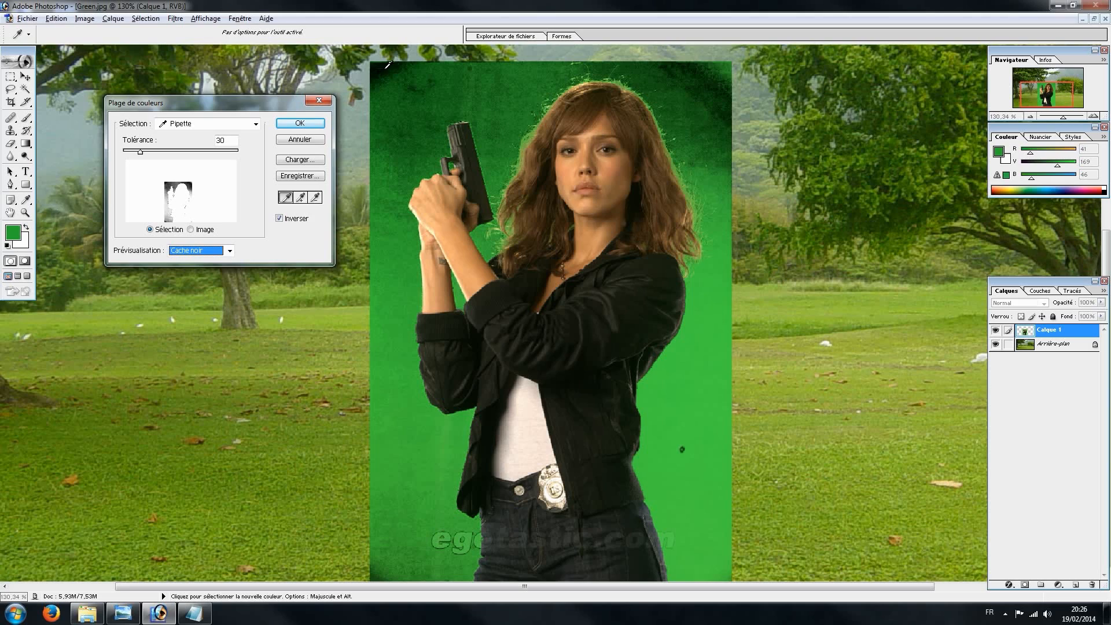
{"action": "left_click", "coordinate": [717, 402]}
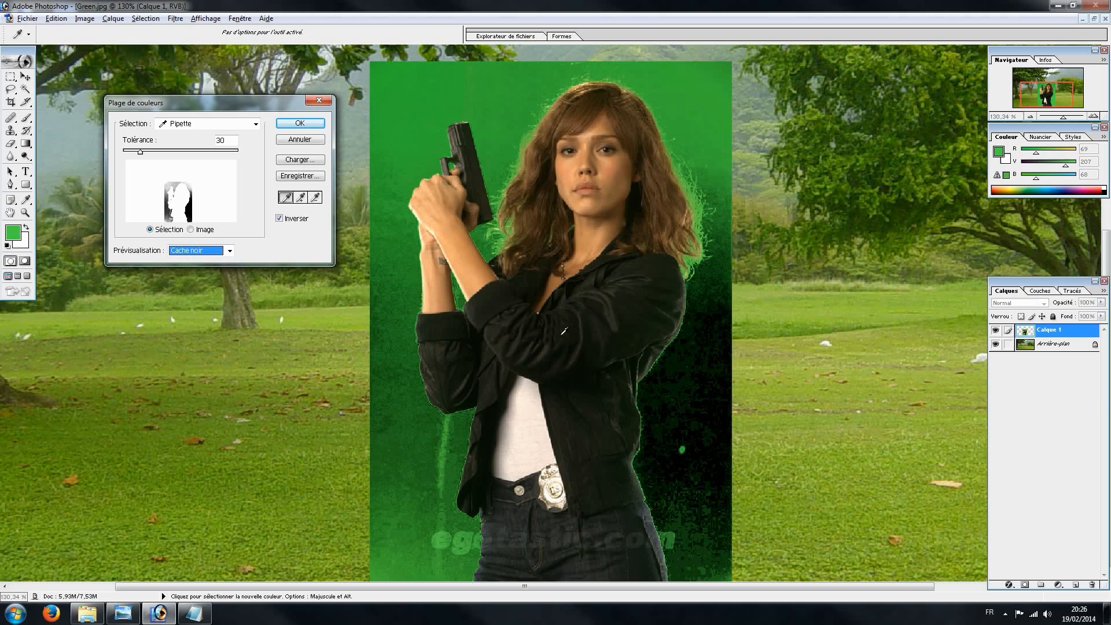
{"action": "left_click", "coordinate": [533, 418]}
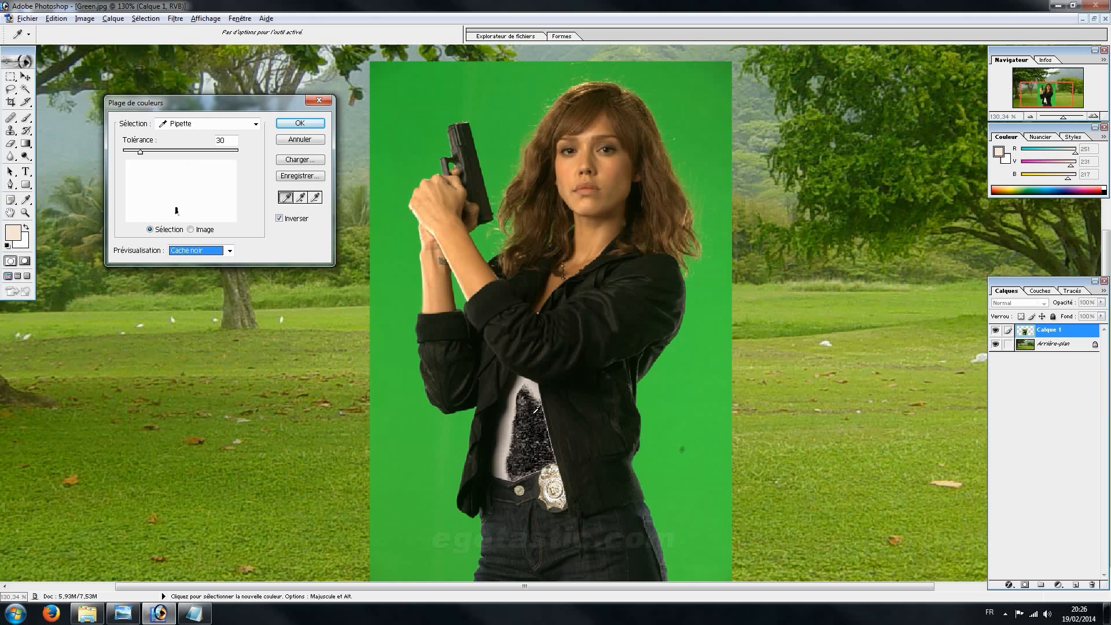
{"action": "left_click", "coordinate": [389, 84]}
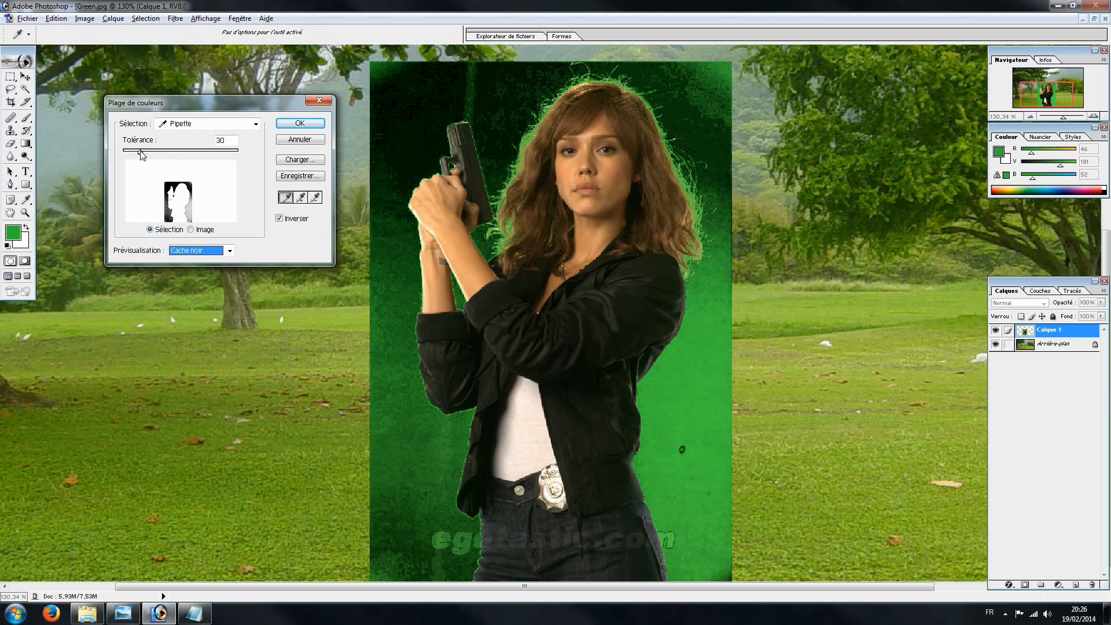
{"action": "left_click_drag", "start_coordinate": [142, 152], "coordinate": [238, 155]}
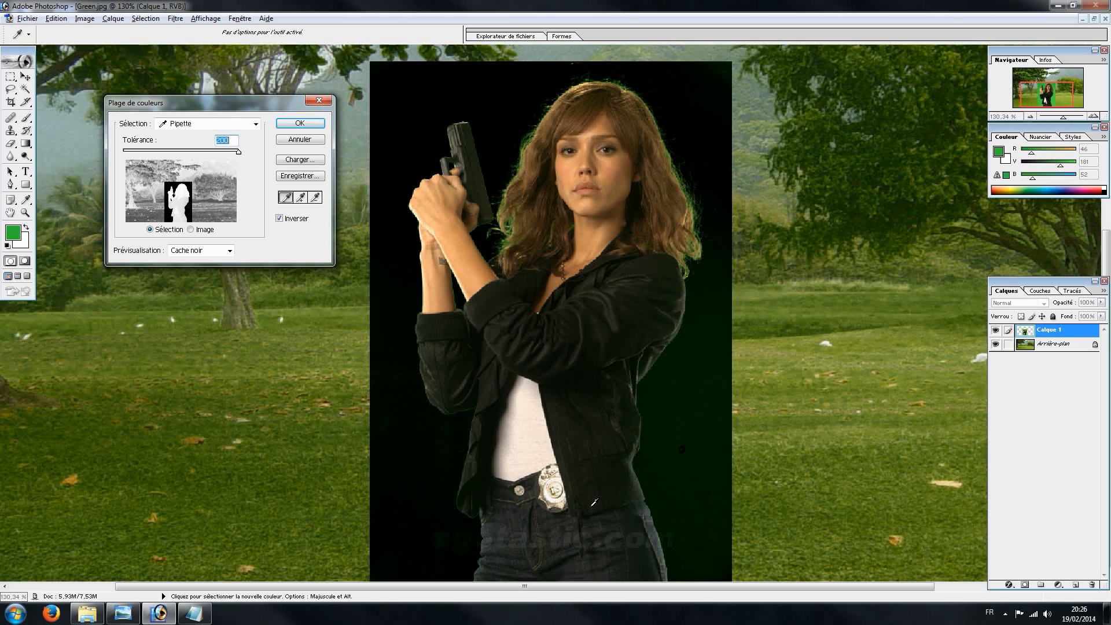
{"action": "left_click_drag", "start_coordinate": [239, 153], "coordinate": [141, 158]}
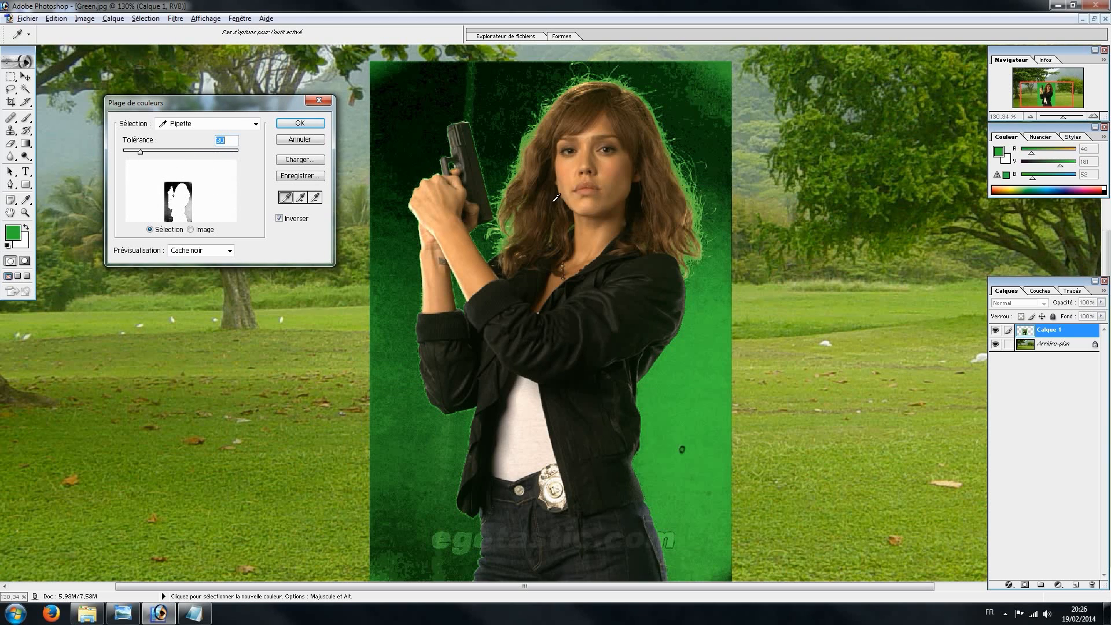
Step: Sample the green backdrop beside the character and add its darker and remaining green shades to the color range
{"action": "left_click", "coordinate": [380, 66]}
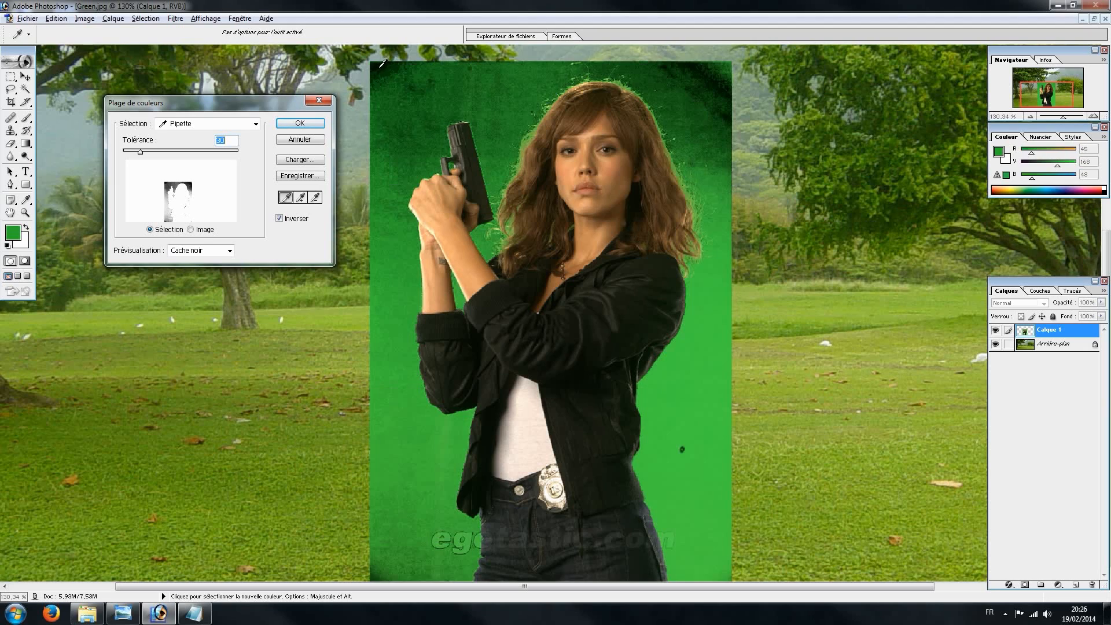
{"action": "left_click", "coordinate": [712, 376]}
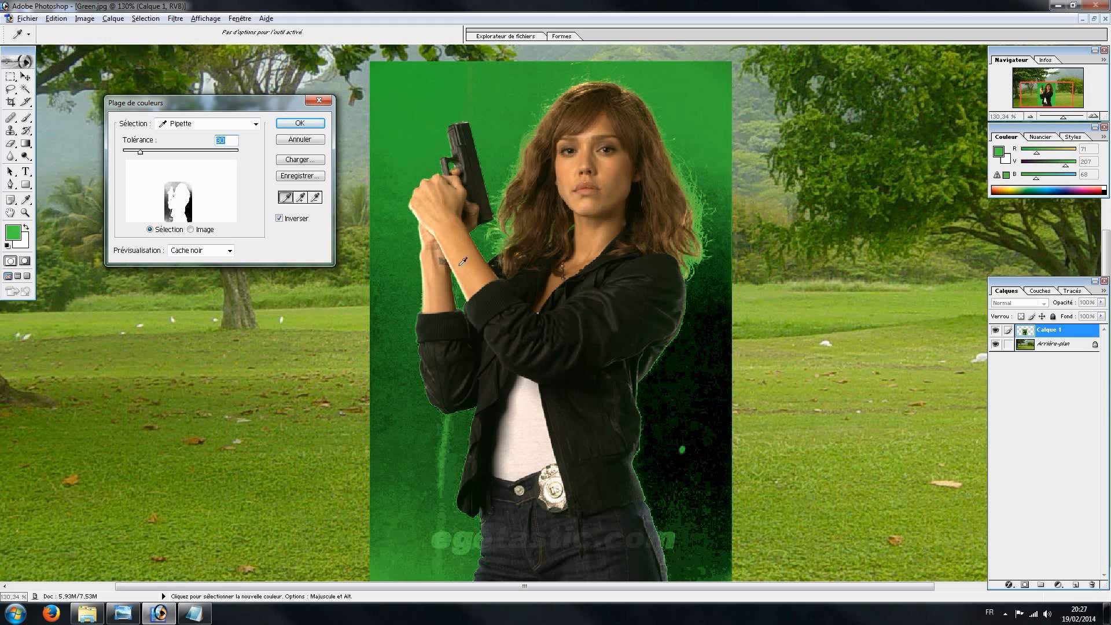
{"action": "left_click", "coordinate": [301, 198]}
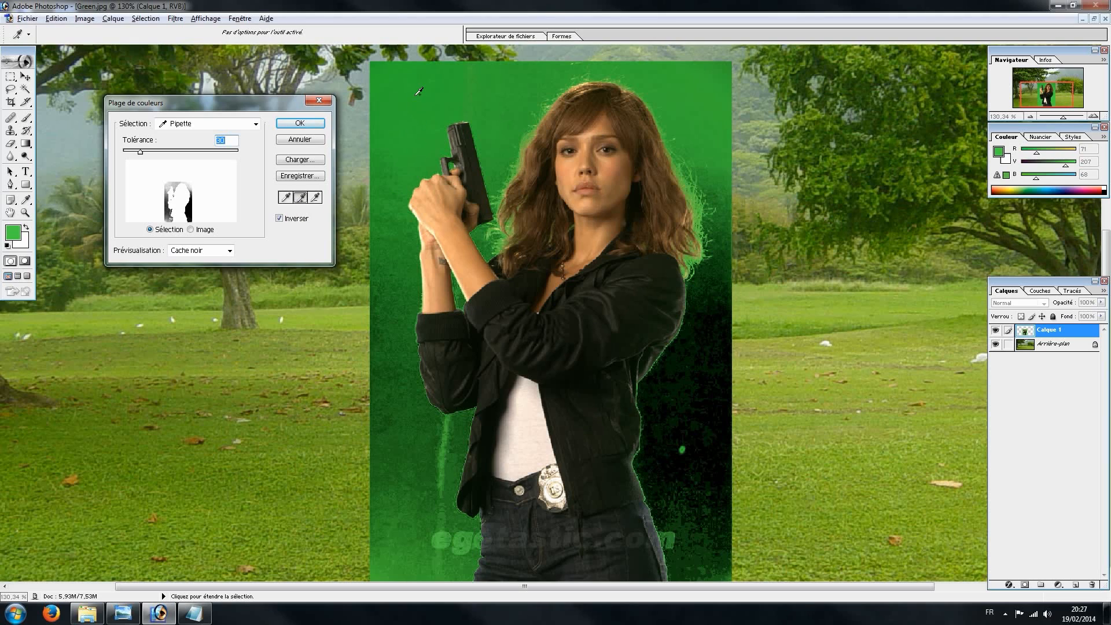
{"action": "left_click", "coordinate": [416, 82]}
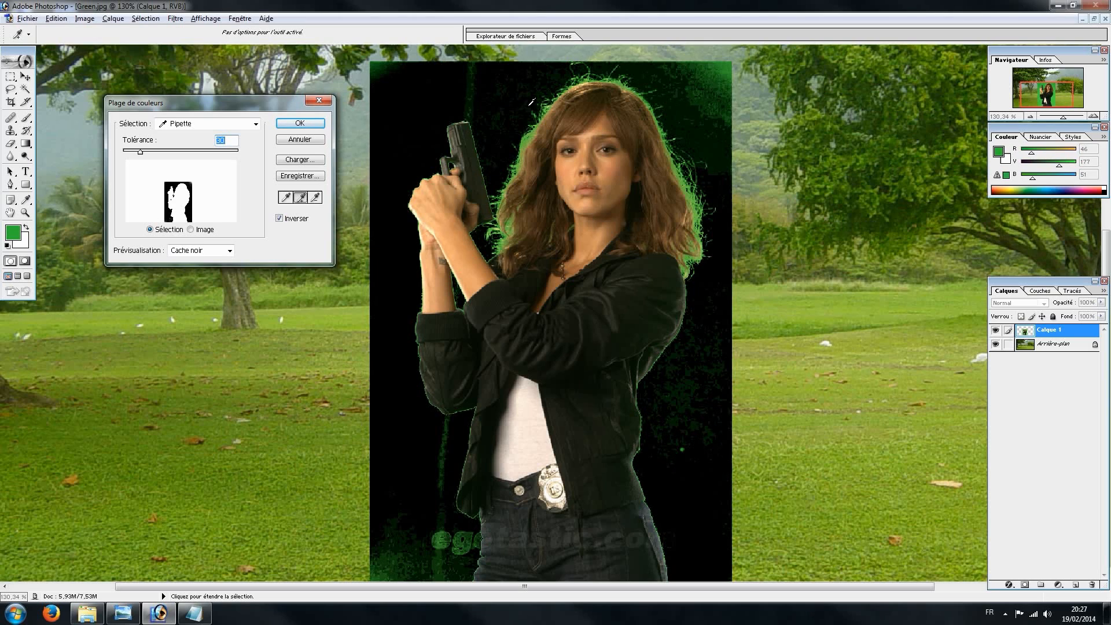
{"action": "left_click", "coordinate": [725, 66]}
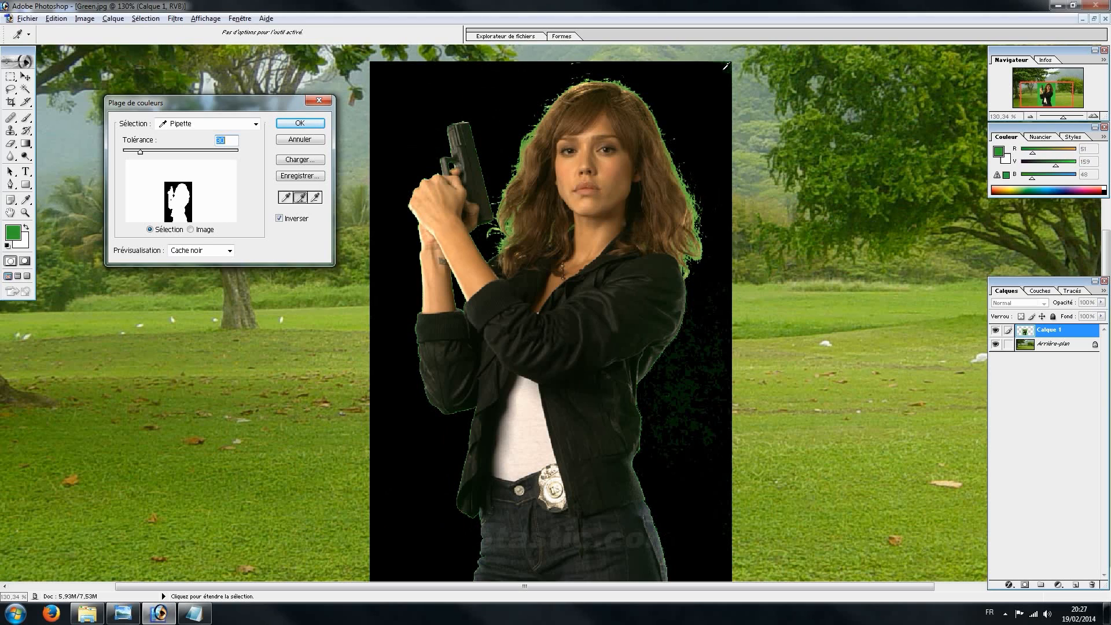
{"action": "left_click", "coordinate": [681, 390]}
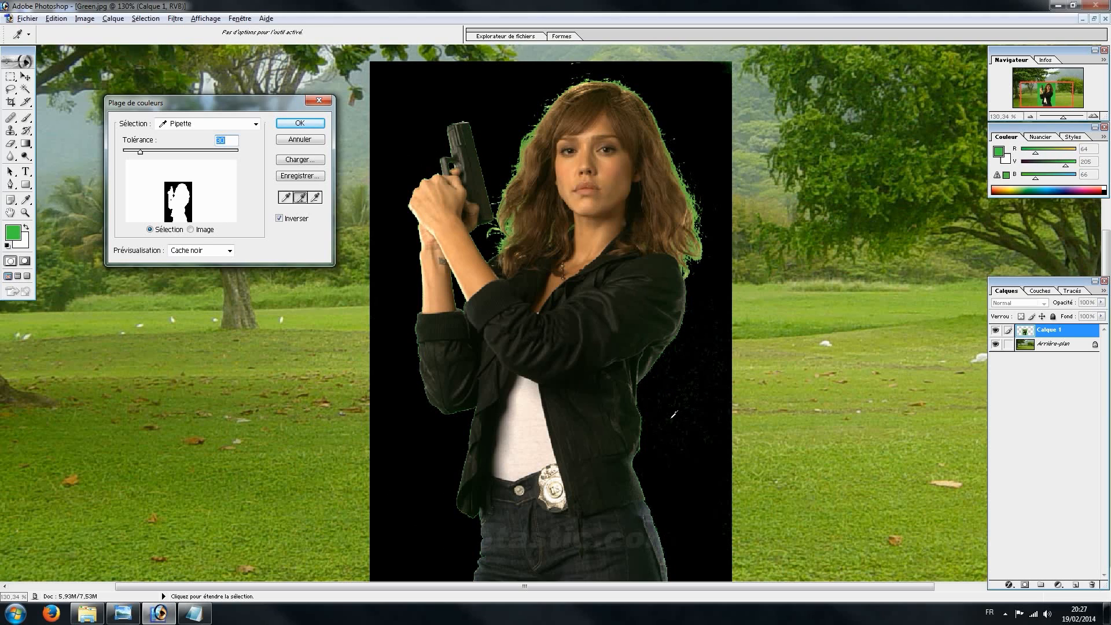
{"action": "left_click", "coordinate": [688, 448]}
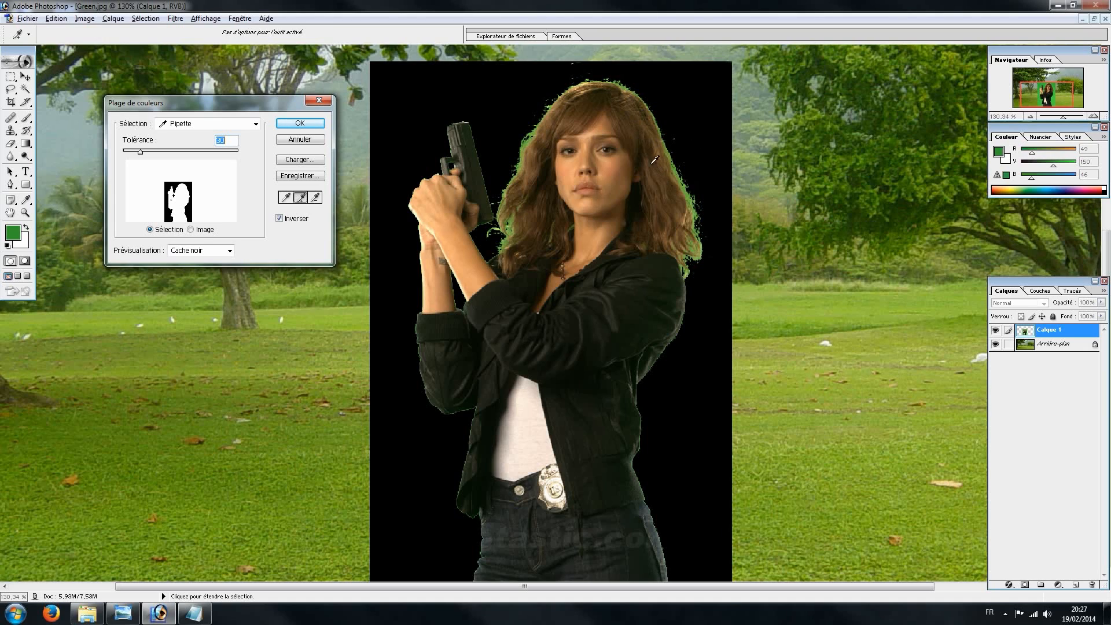
Step: Add the green fringe tones along both sides of the character's hair to the color range
{"action": "left_click", "coordinate": [697, 210]}
{"action": "left_click", "coordinate": [696, 212]}
{"action": "left_click", "coordinate": [698, 198]}
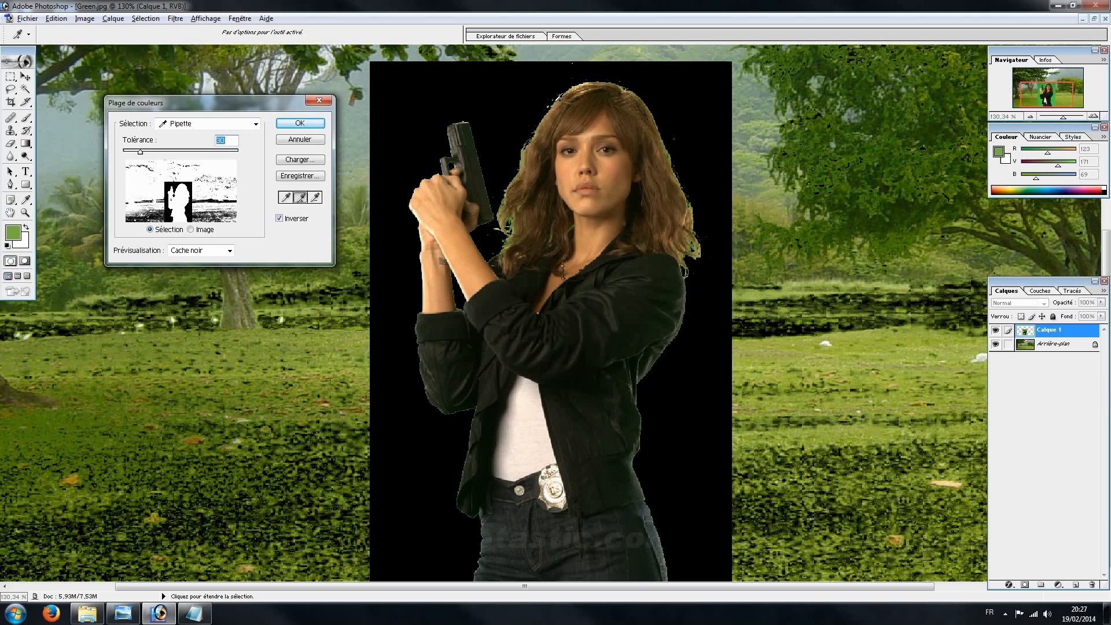
{"action": "left_click", "coordinate": [552, 101]}
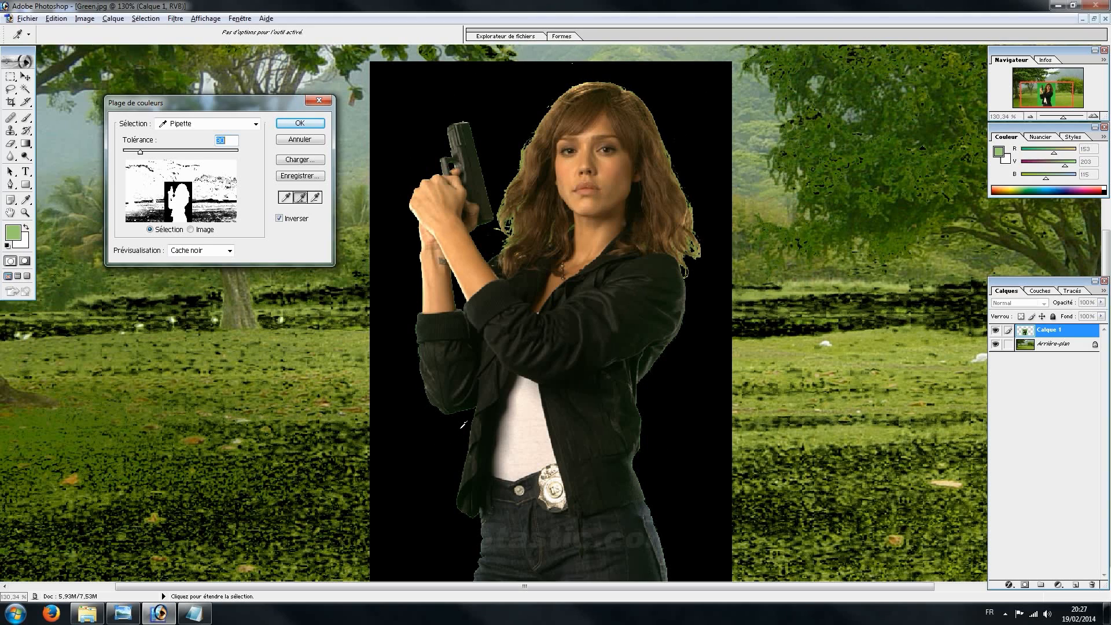
Step: Set the color range tolerance to 87, checking the cutout with the Cache blanc and Cache noir previews
{"action": "left_click", "coordinate": [230, 251]}
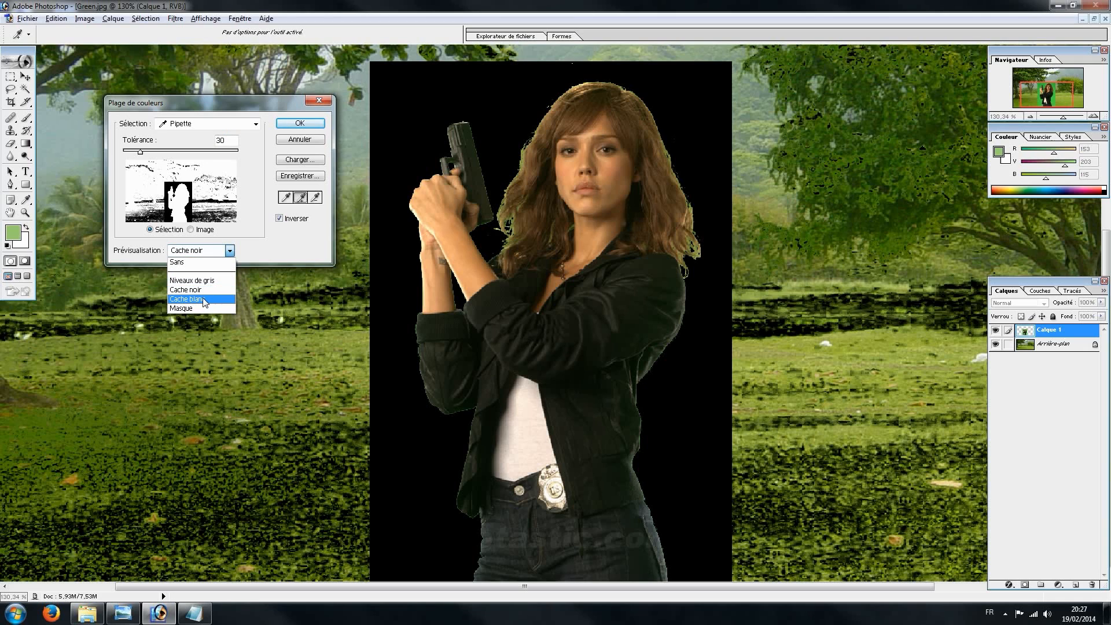
{"action": "left_click", "coordinate": [205, 300]}
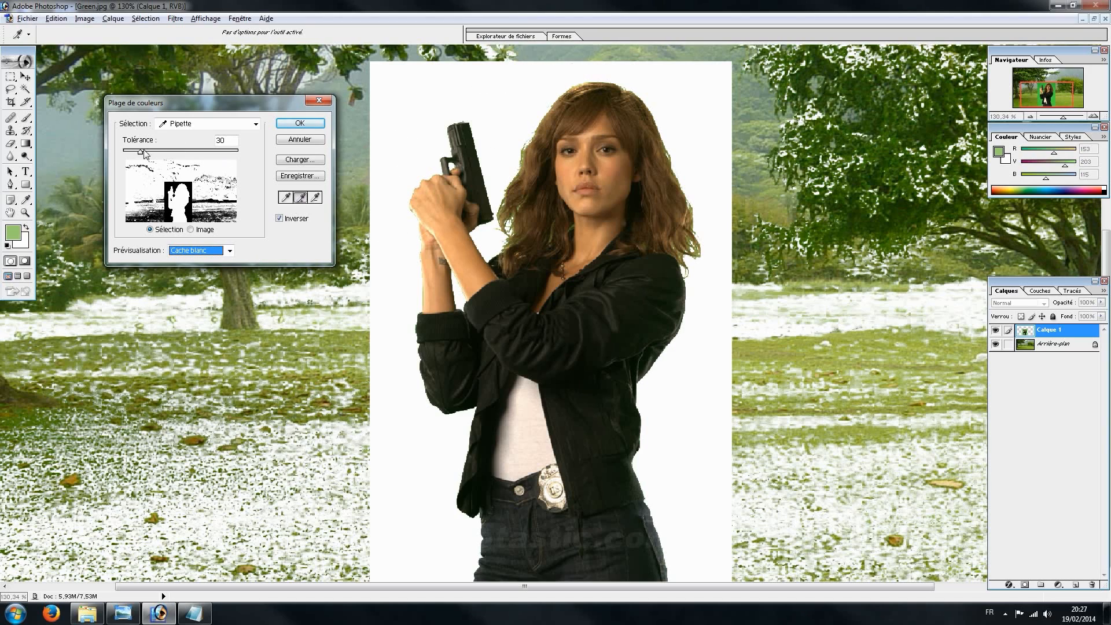
{"action": "left_click_drag", "start_coordinate": [141, 155], "coordinate": [224, 152]}
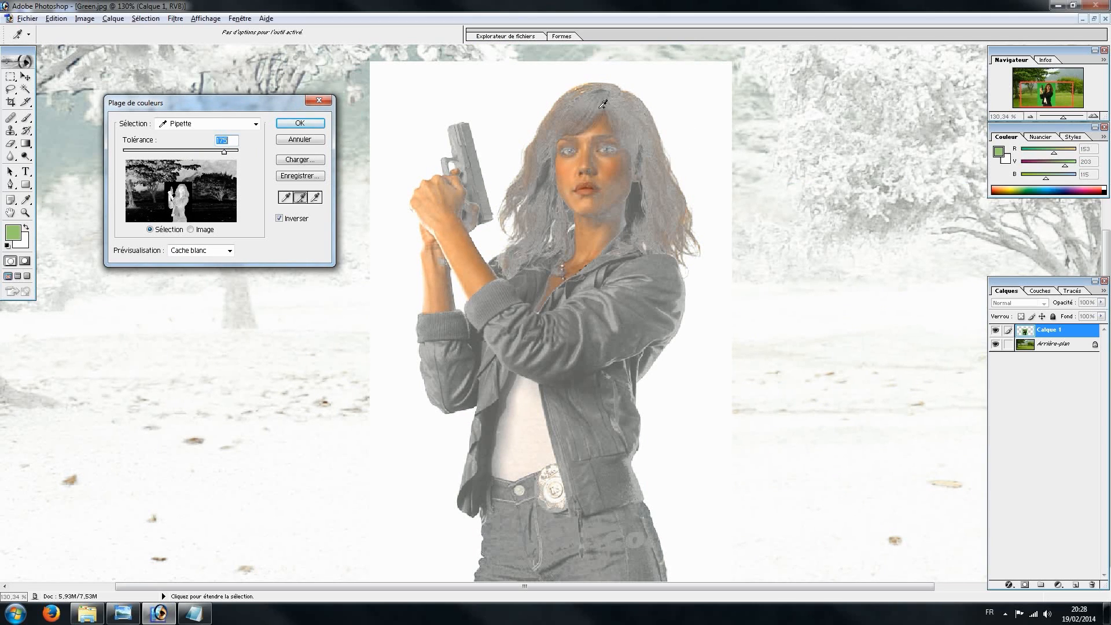
{"action": "left_click_drag", "start_coordinate": [224, 152], "coordinate": [114, 161]}
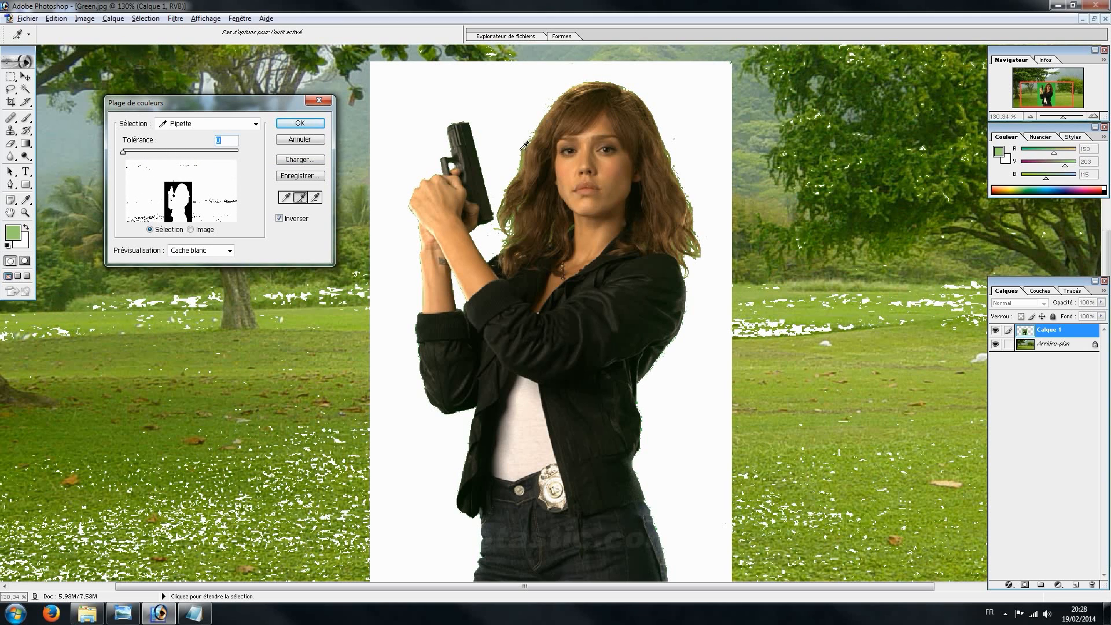
{"action": "left_click_drag", "start_coordinate": [168, 152], "coordinate": [173, 152]}
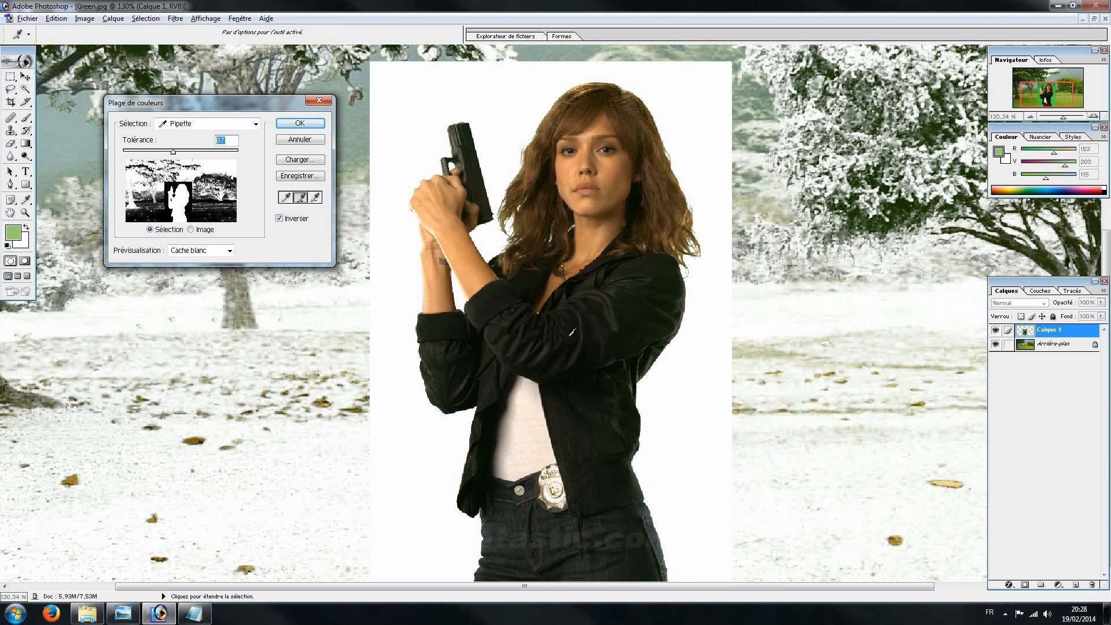
{"action": "left_click", "coordinate": [230, 251]}
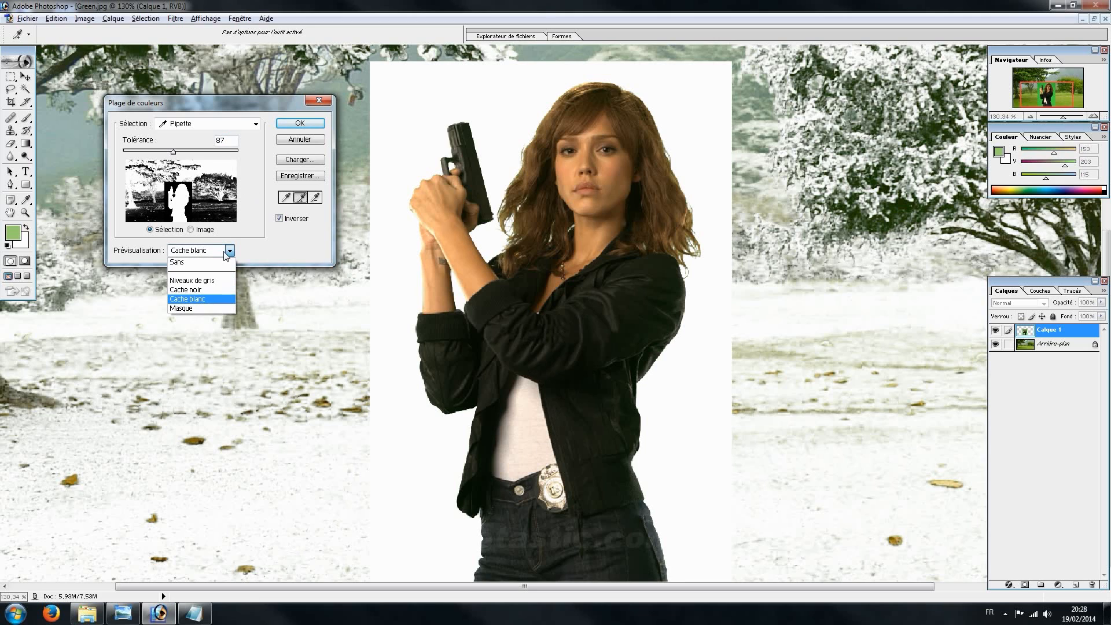
{"action": "left_click", "coordinate": [209, 290]}
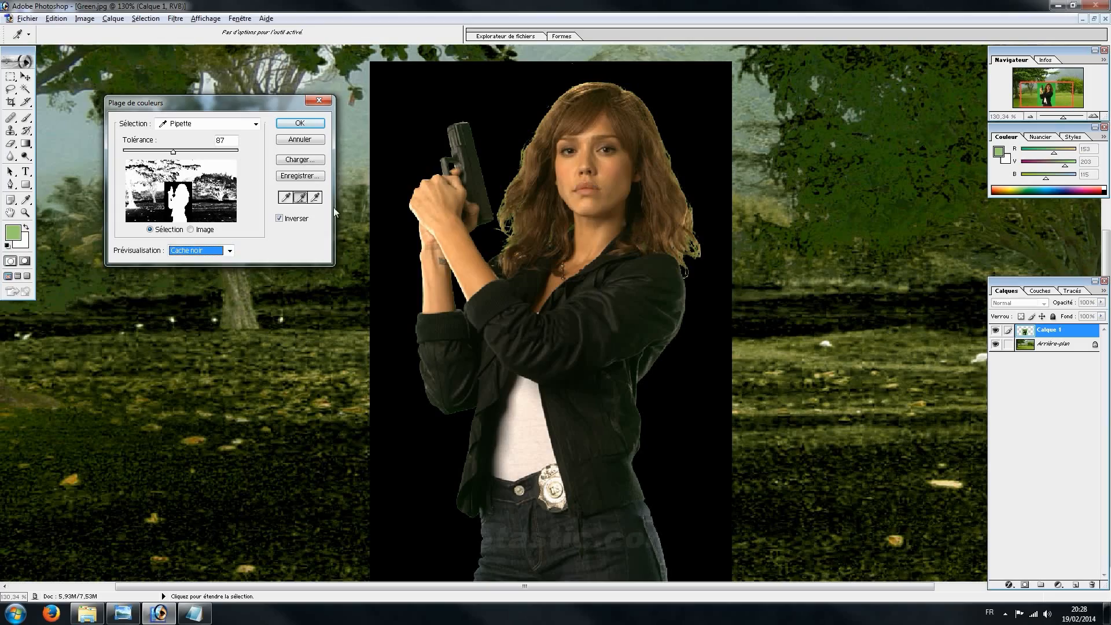
Step: Apply the color range and add a layer mask to the character layer that reveals only the selection
{"action": "left_click", "coordinate": [299, 124]}
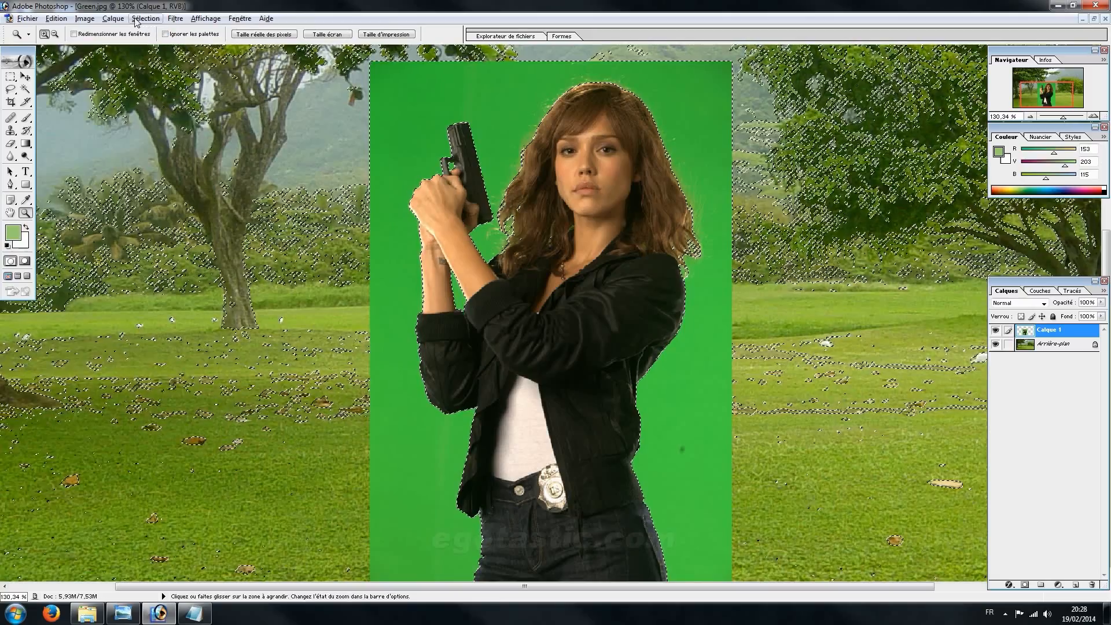
{"action": "left_click", "coordinate": [112, 18]}
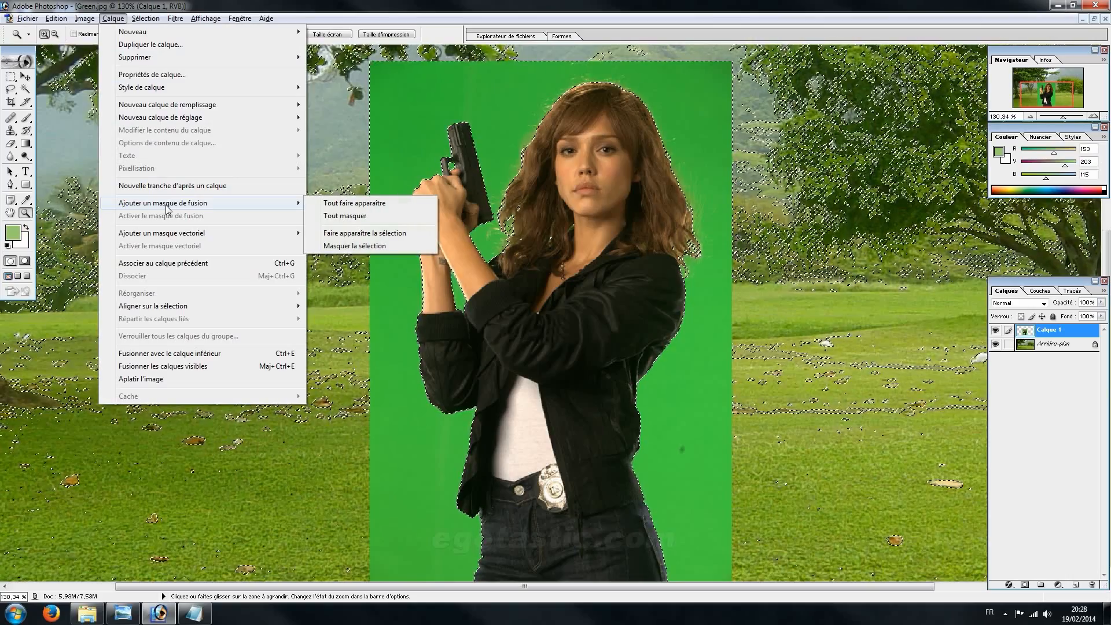
{"action": "left_click", "coordinate": [382, 234]}
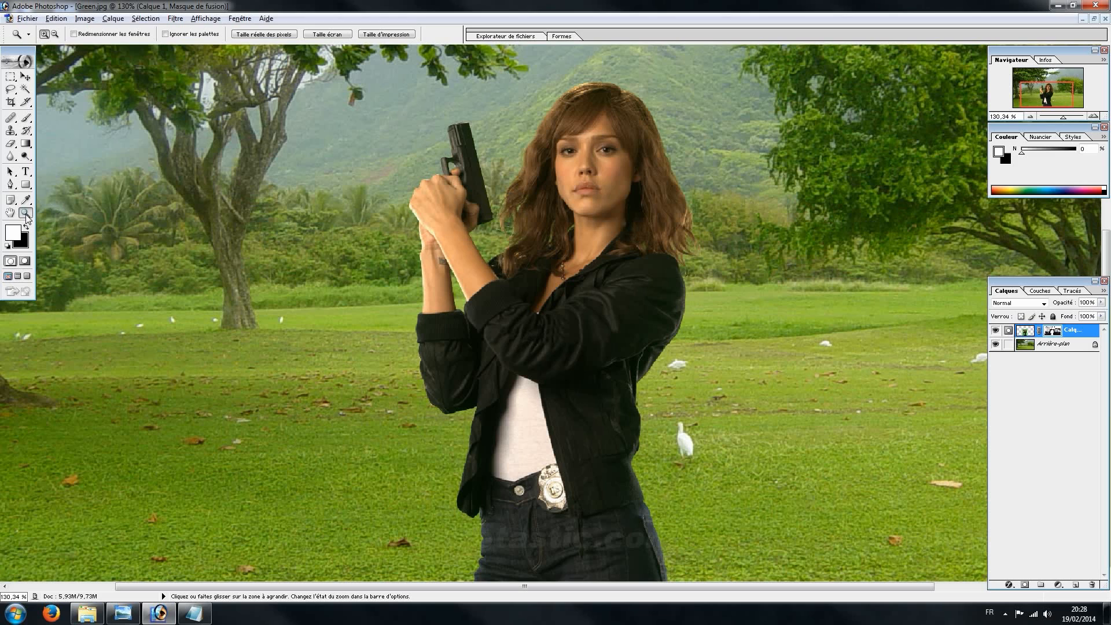
Step: Move the masked character horizontally to the right side of the landscape, in front of the round tree
{"action": "left_click", "coordinate": [331, 35]}
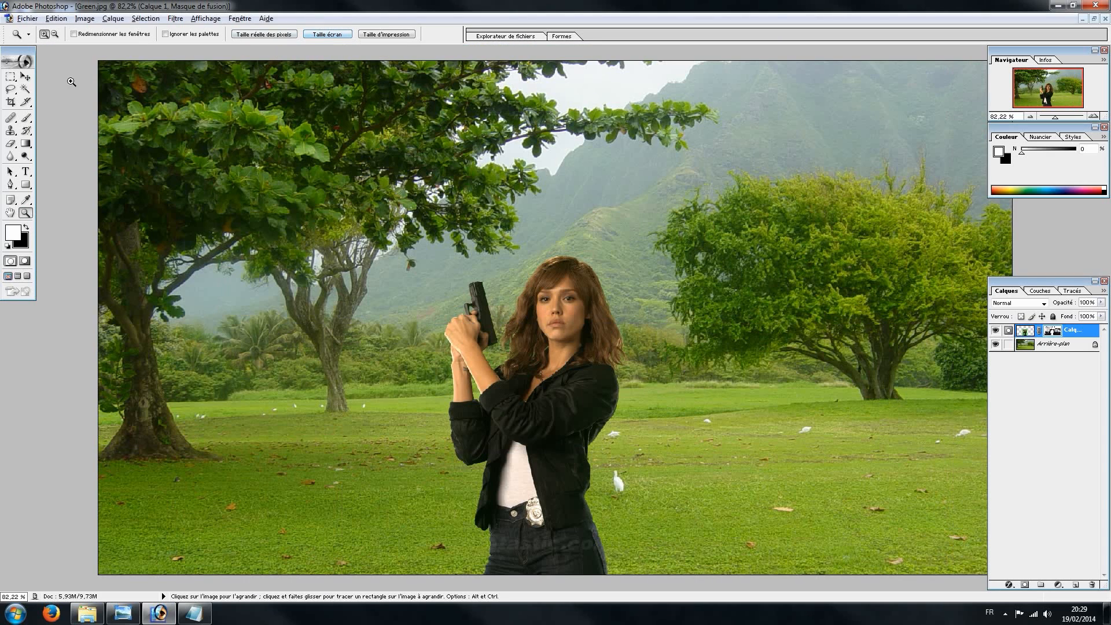
{"action": "left_click", "coordinate": [24, 78]}
{"action": "left_click_drag", "start_coordinate": [530, 424], "coordinate": [801, 425]}
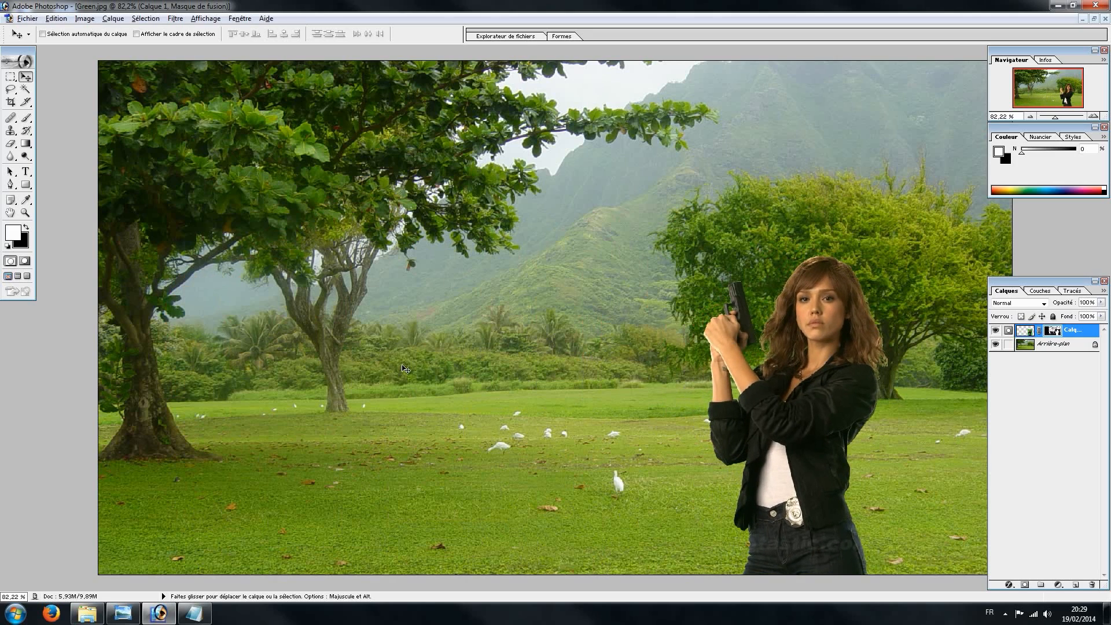